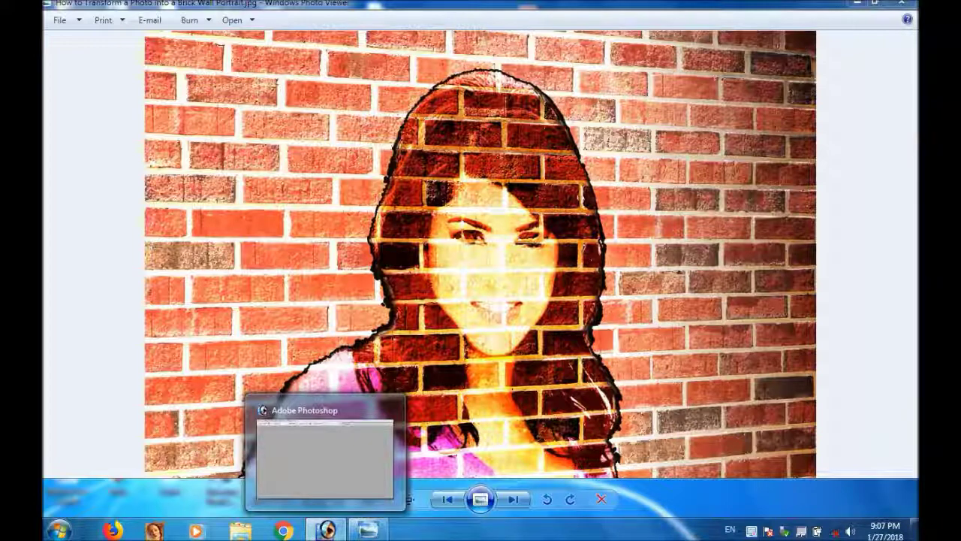
Switch from the Windows Photo Viewer preview of the finished portrait to Photoshop
click(326, 531)
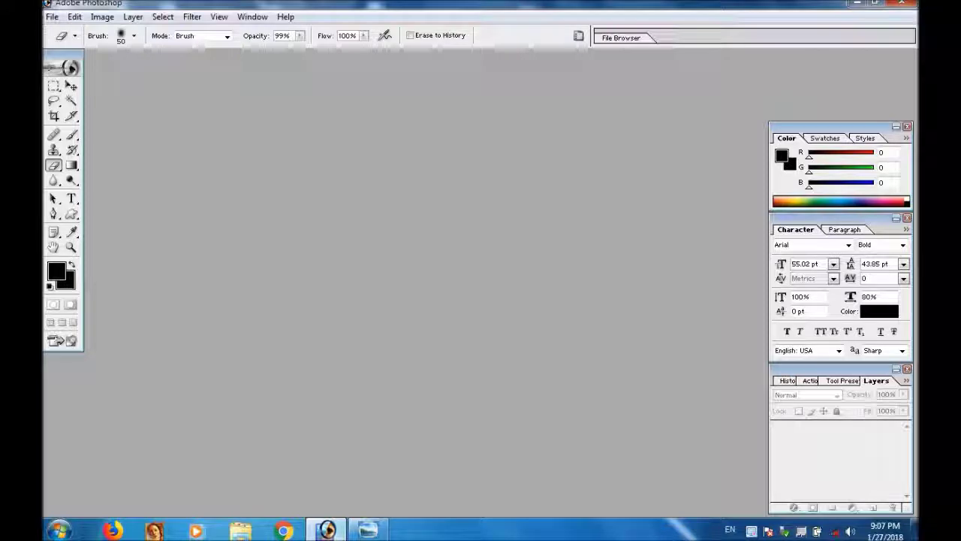
Open brick-wall-free-textures-01.jpg, accepting the missing-profile prompt, and reposition its window
key(ctrl+o)
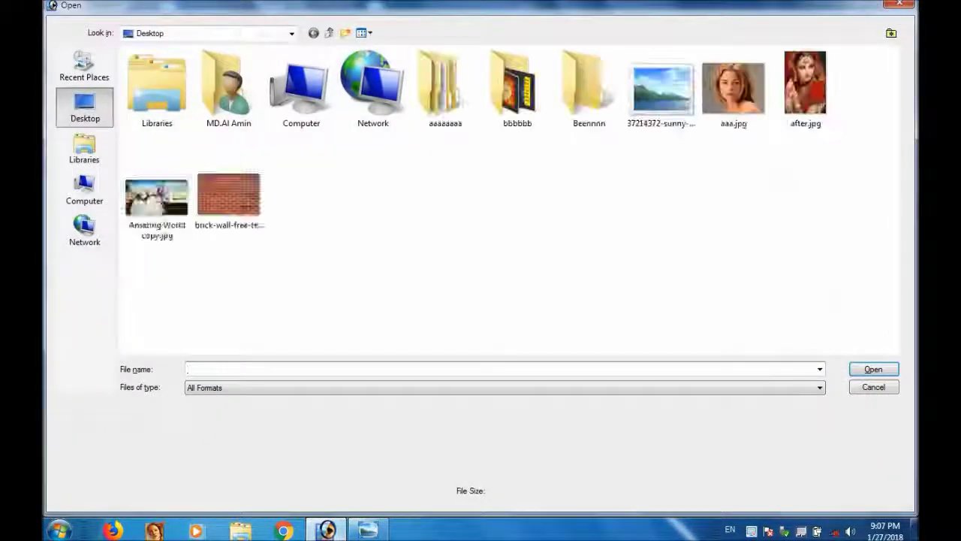
double_click(372, 295)
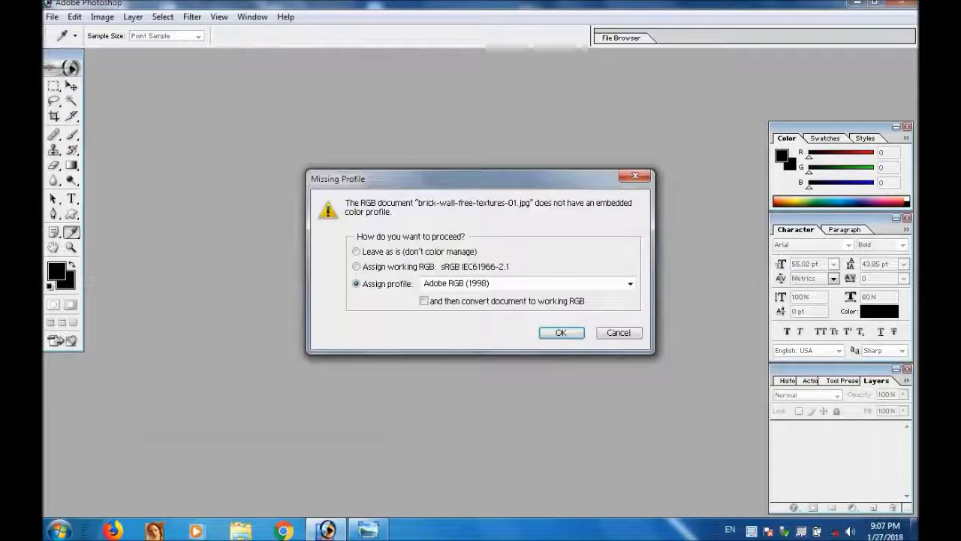
key(Return)
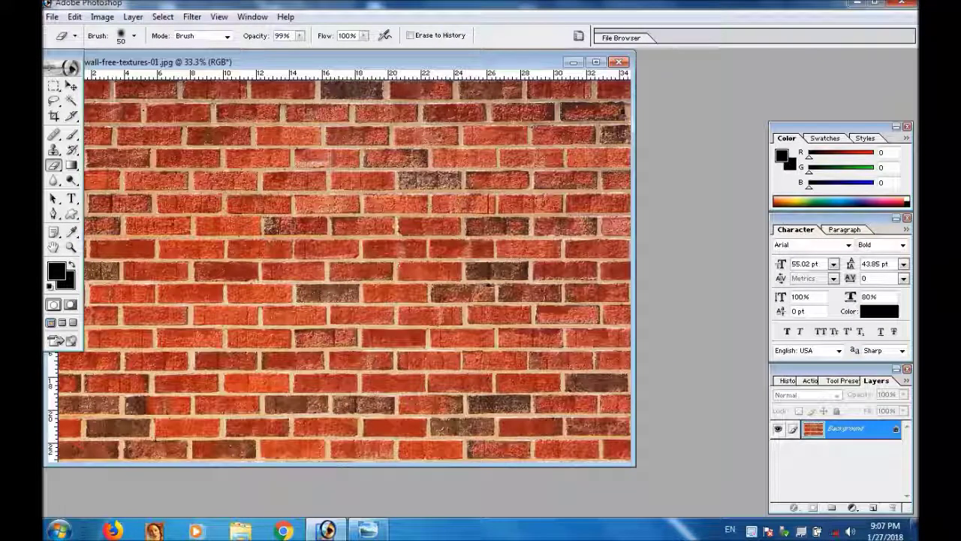
drag(299, 62, 360, 64)
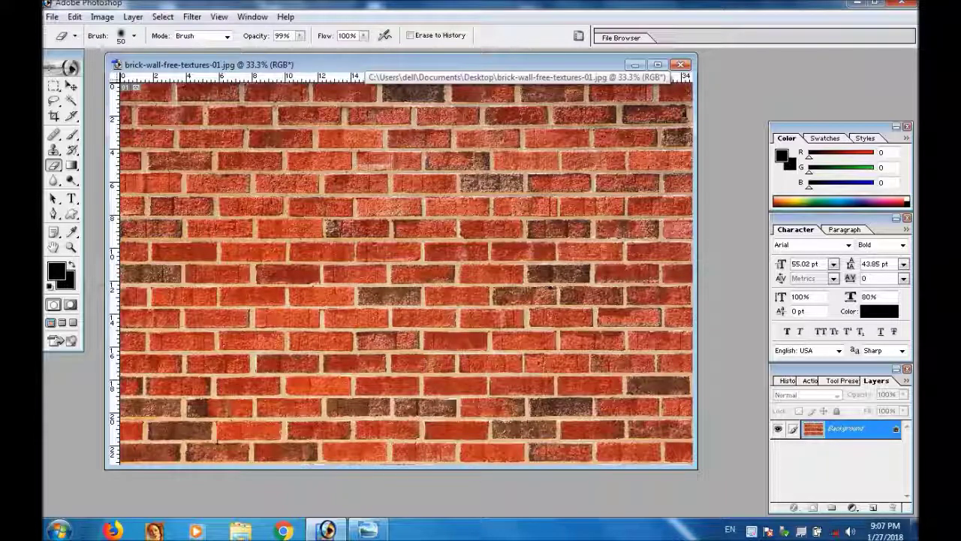
right_click(412, 63)
Duplicate the brick-wall image as 'brick-wall-free-textures-01 copy' and reposition the copy's window
click(455, 70)
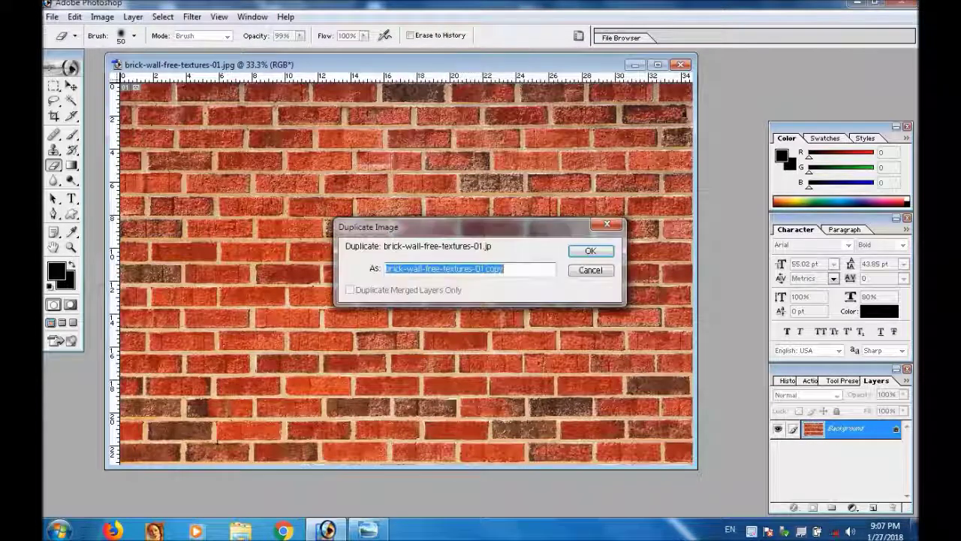
click(592, 248)
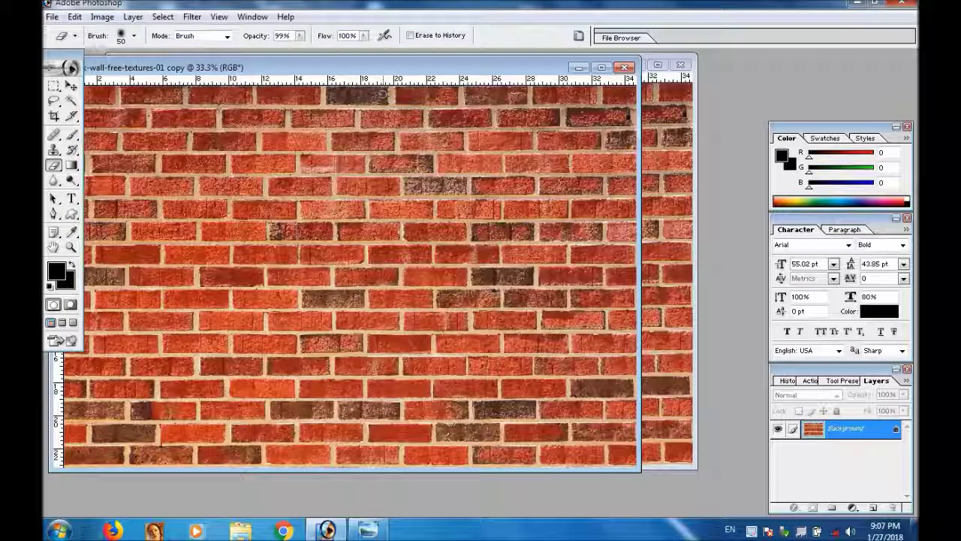
drag(337, 67, 430, 76)
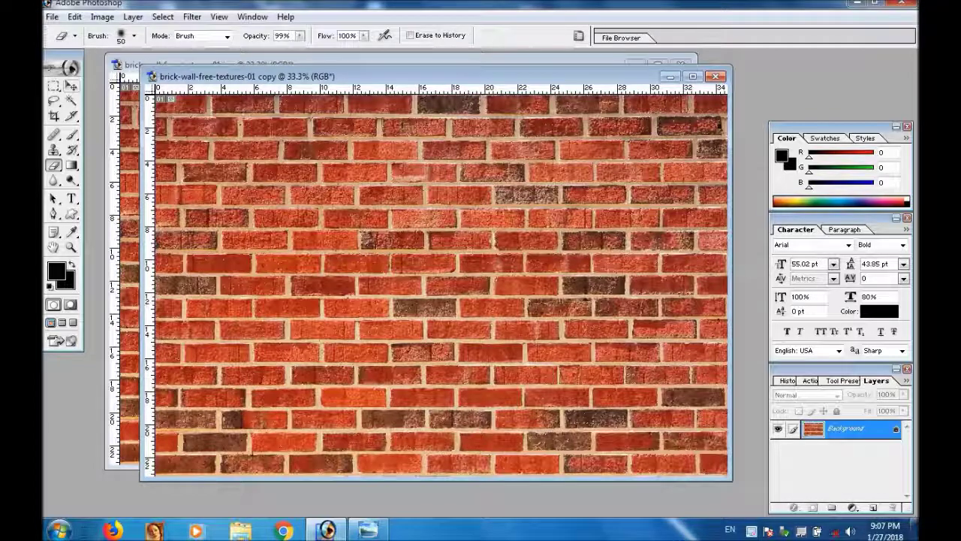
key(v)
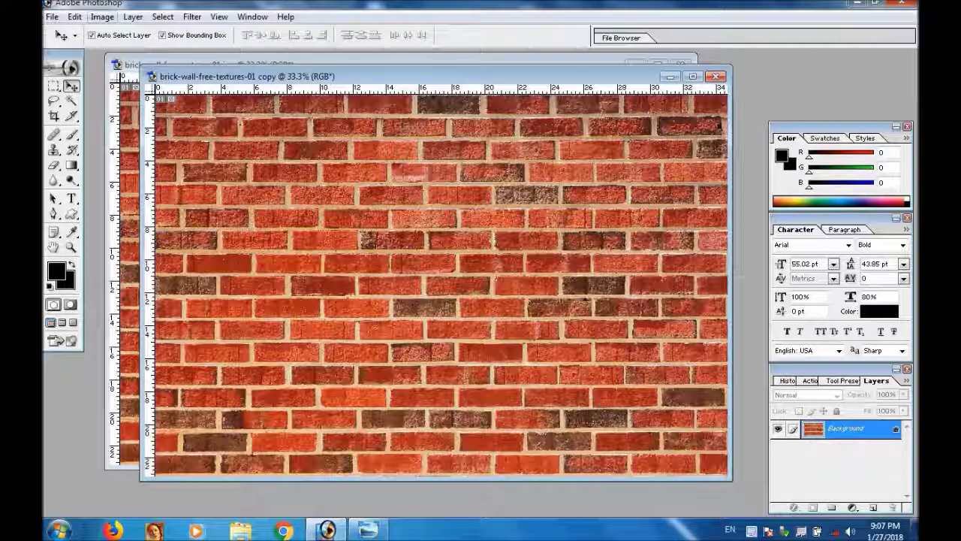
Convert the copy to Grayscale, discarding colour, and maximize its window
click(102, 17)
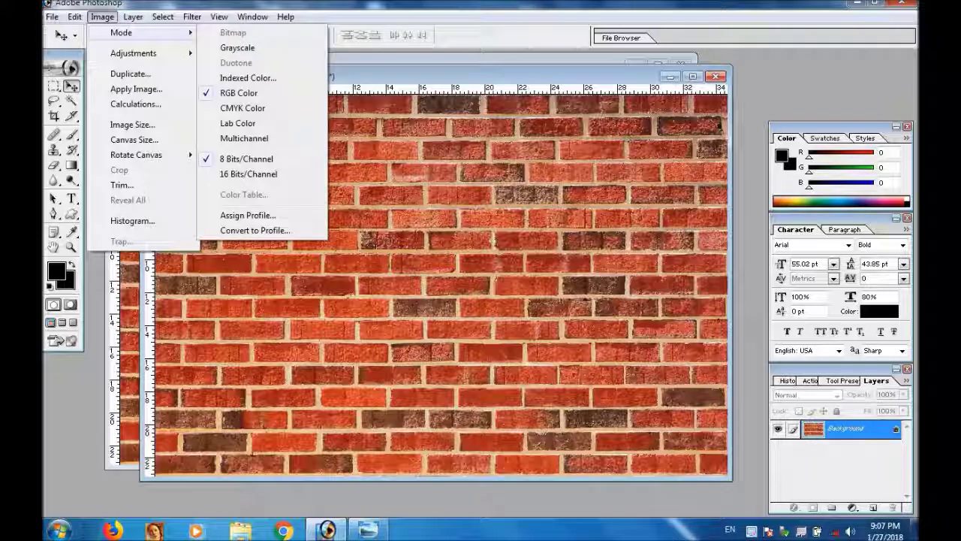
click(237, 47)
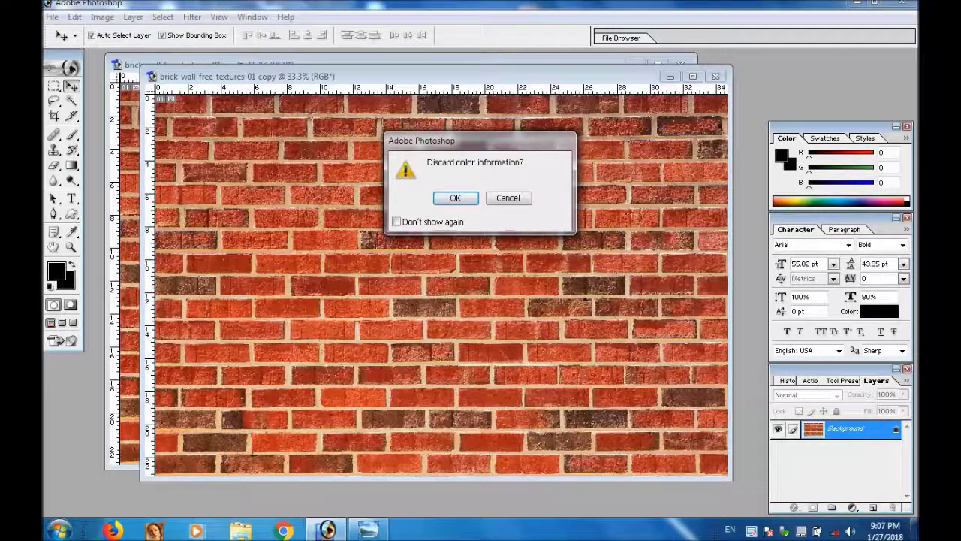
key(Return)
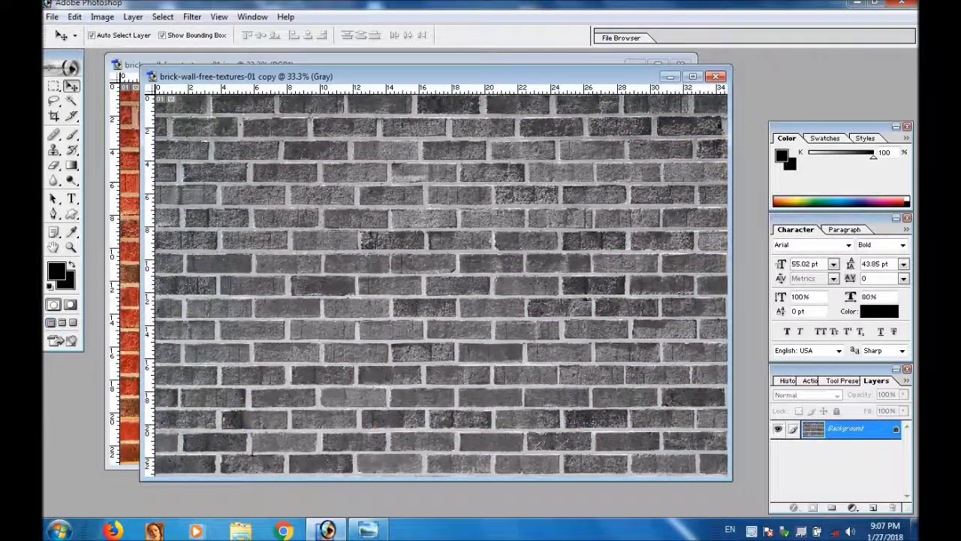
click(692, 76)
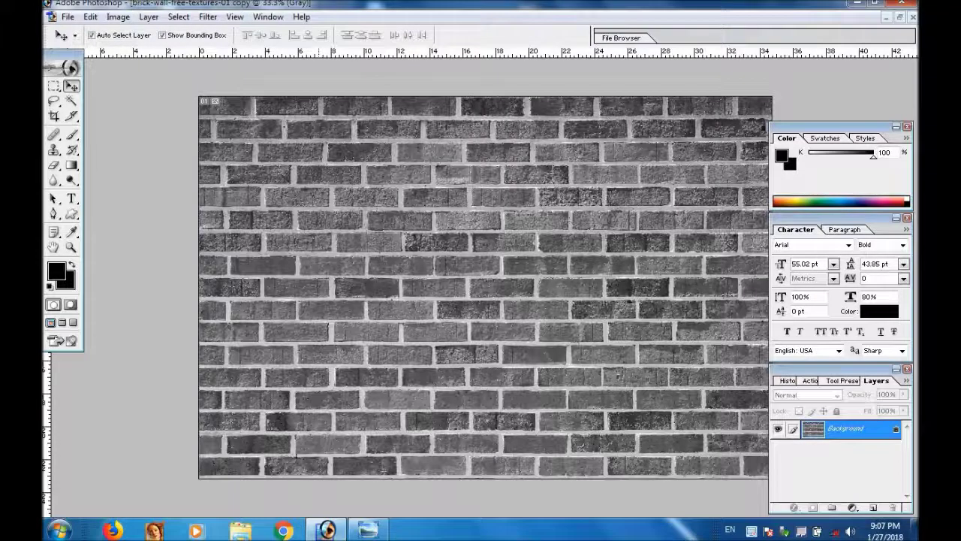
Apply Levels with input values 16, 1.22 and 181 to the grayscale brick copy
key(ctrl+l)
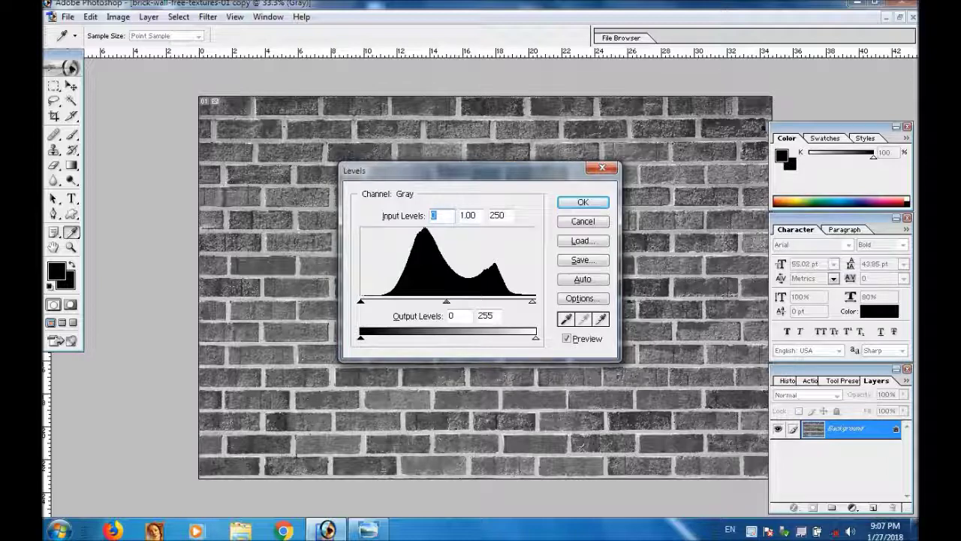
drag(534, 301, 484, 301)
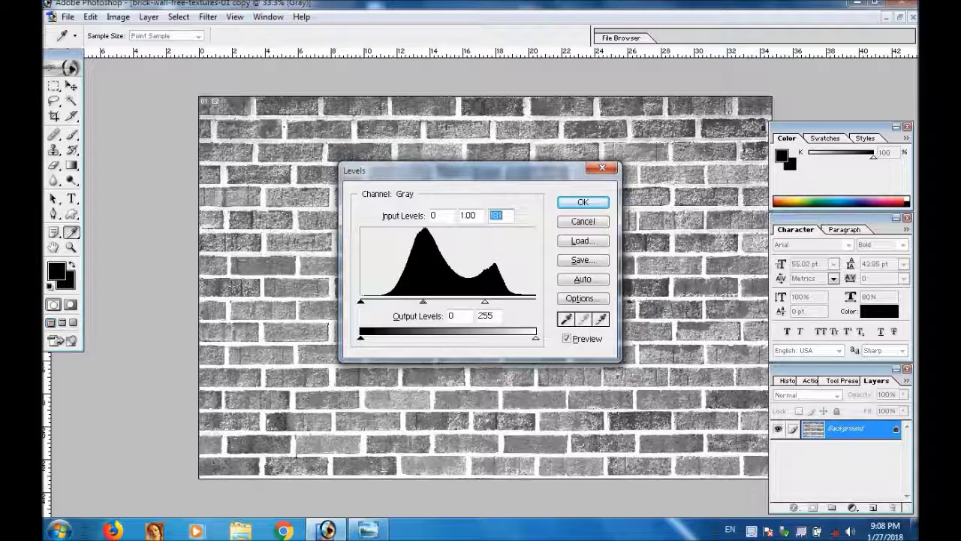
drag(361, 301, 371, 301)
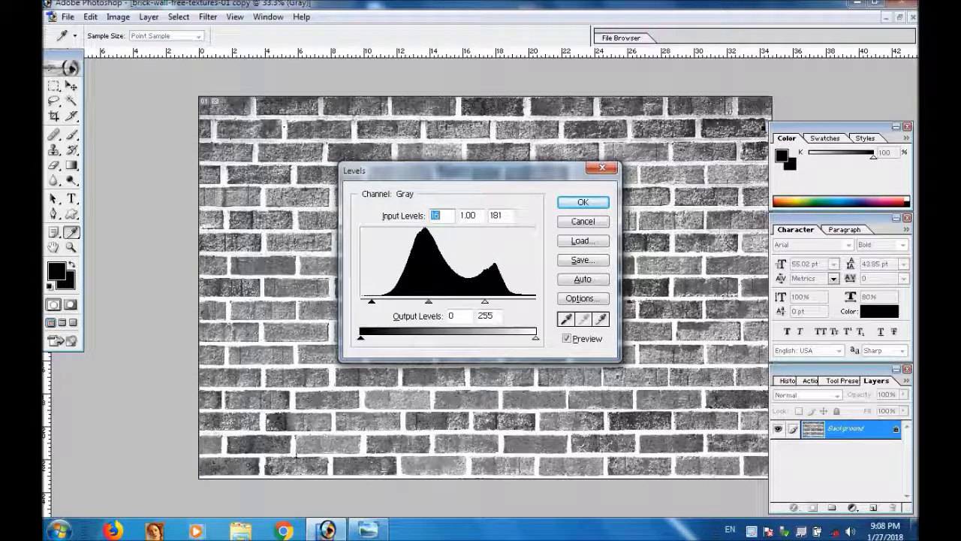
drag(429, 301, 420, 301)
key(Tab)
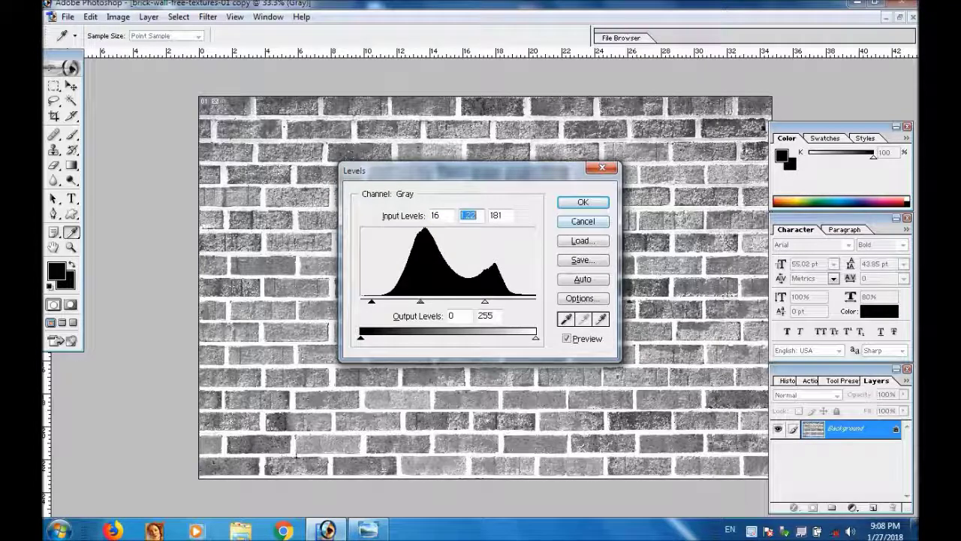
key(Return)
key(v)
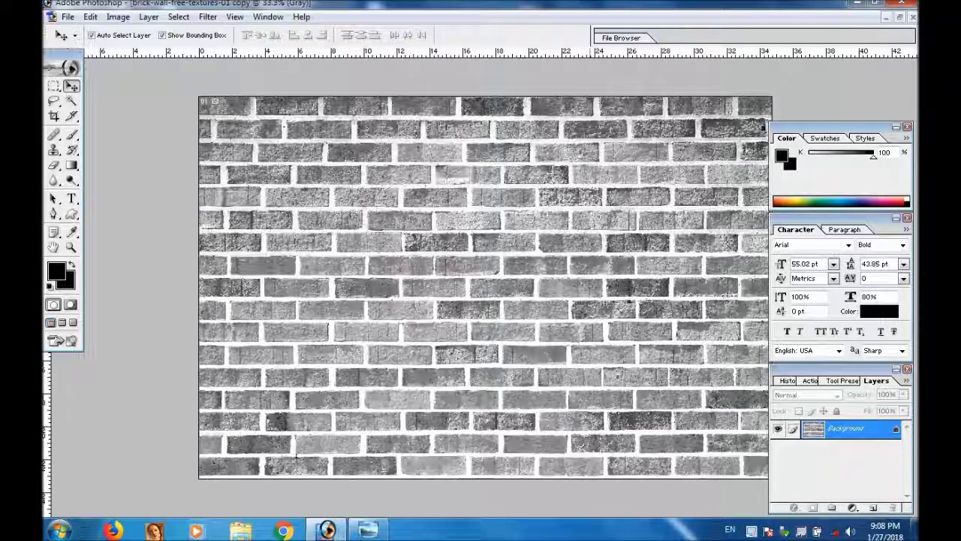
key(ctrl+shift+s)
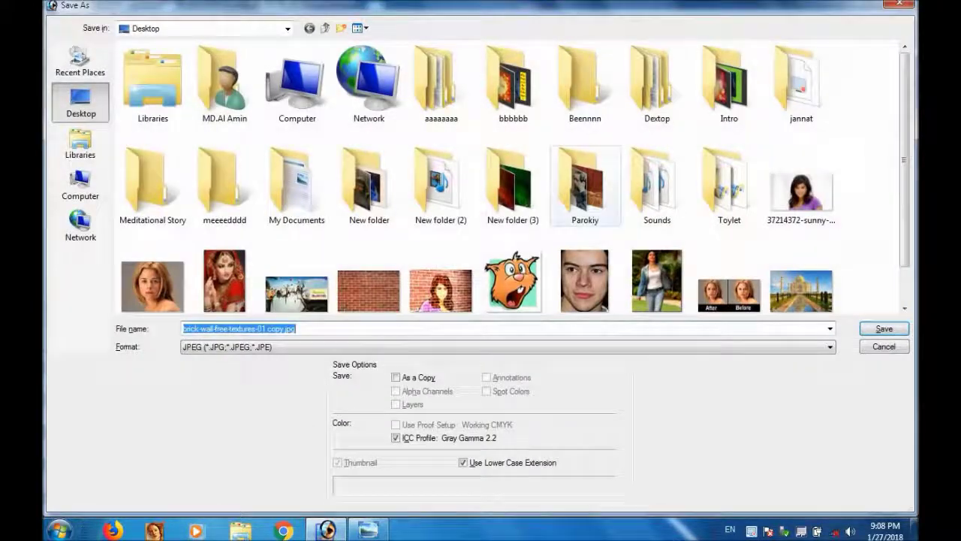
Save the grayscale copy to the Desktop as dewplace.psd in Photoshop format, replacing the old file
click(830, 346)
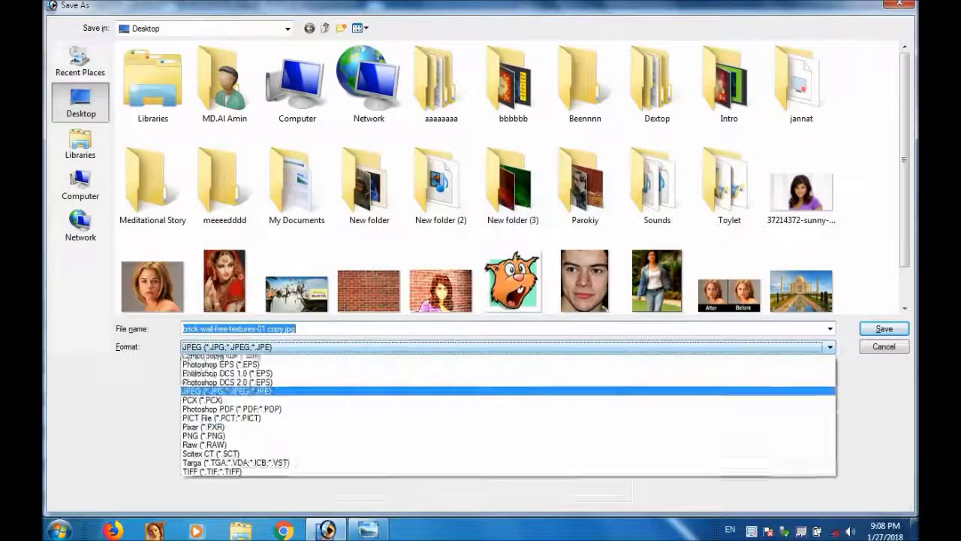
click(224, 359)
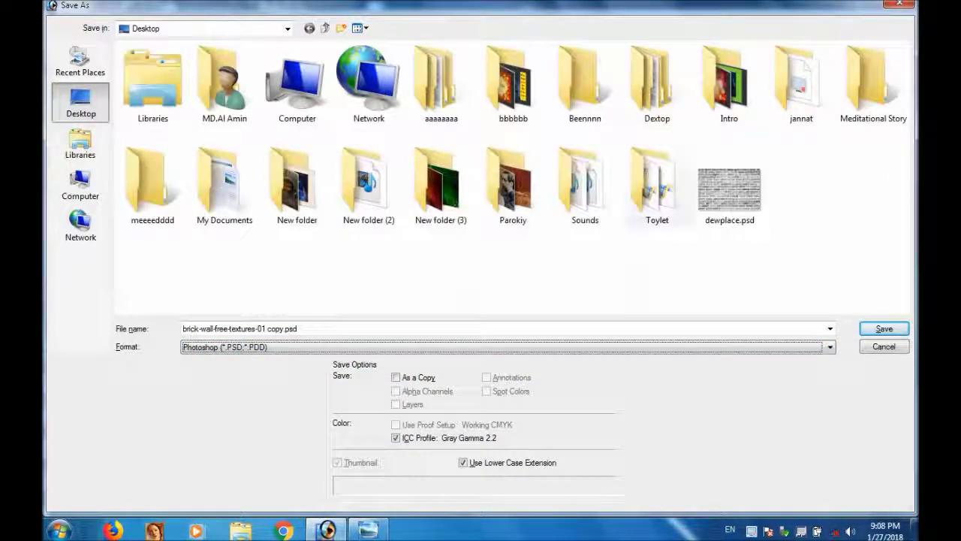
click(729, 184)
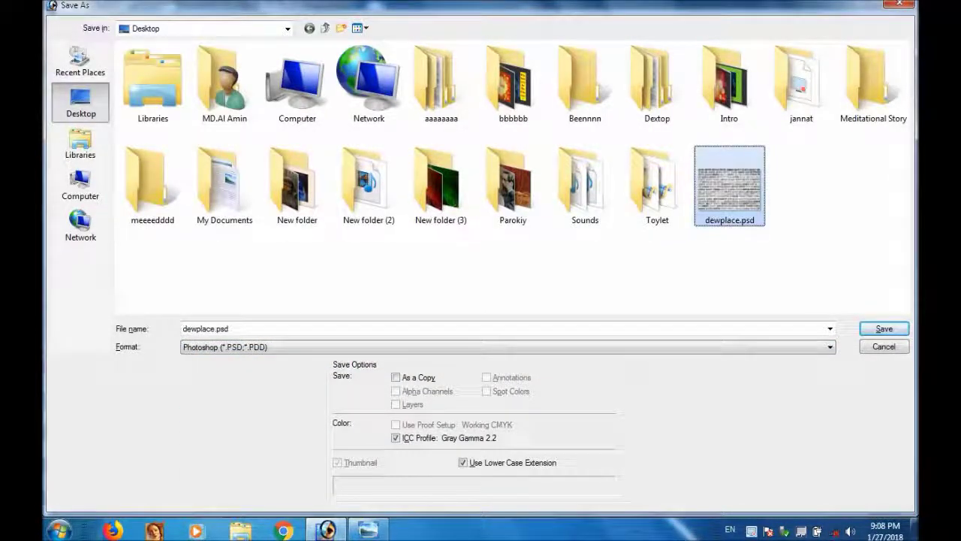
key(Delete)
key(Return)
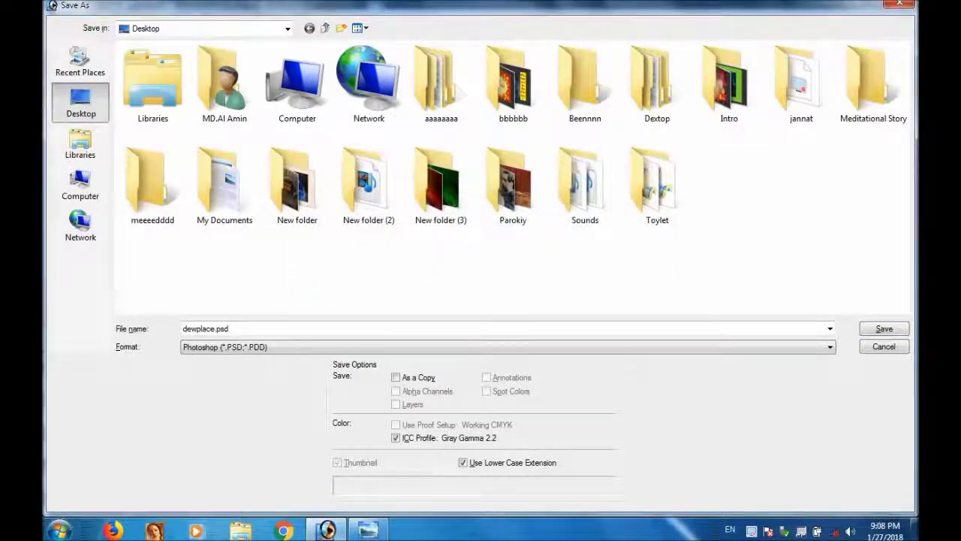
key(Return)
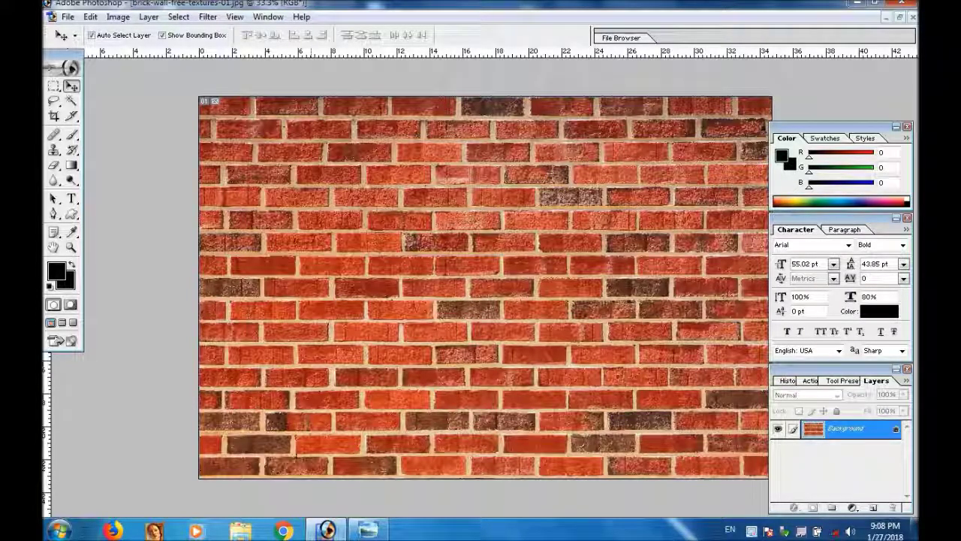
Open the portrait photo of the woman, accepting its colour profile
key(Tab)
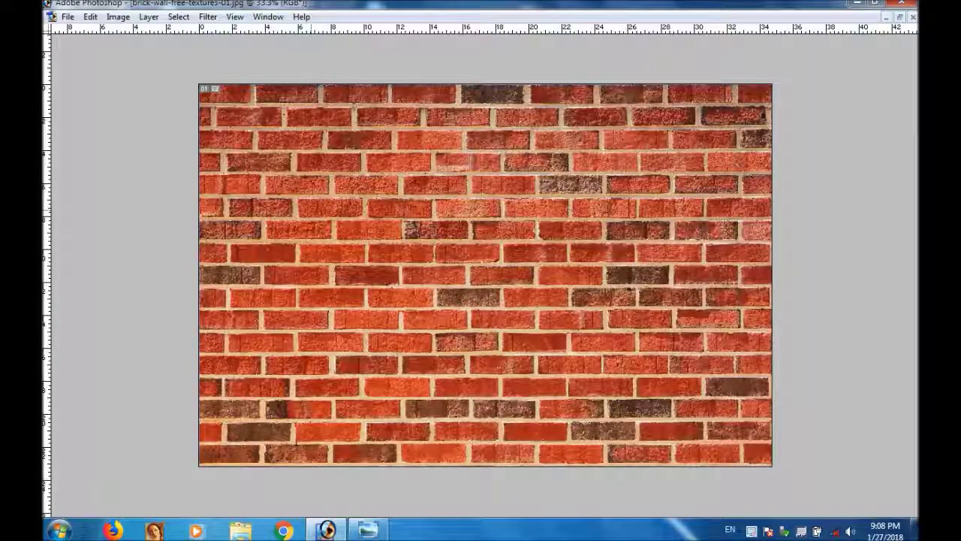
key(Tab)
key(Tab)
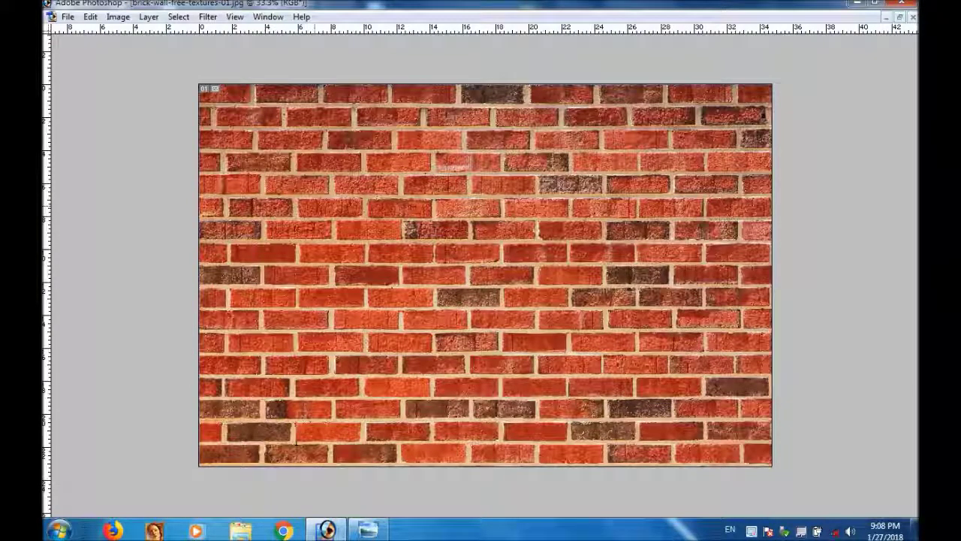
key(ctrl+o)
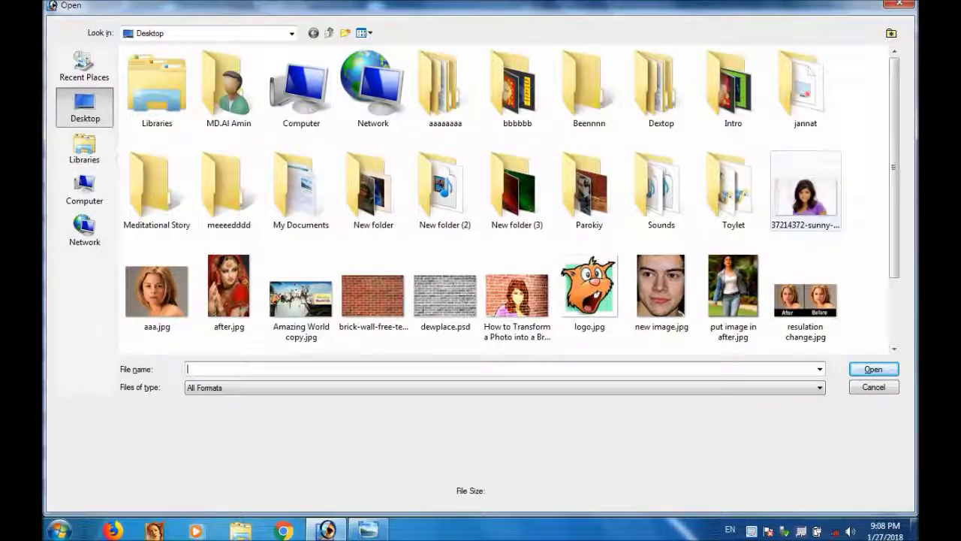
click(805, 195)
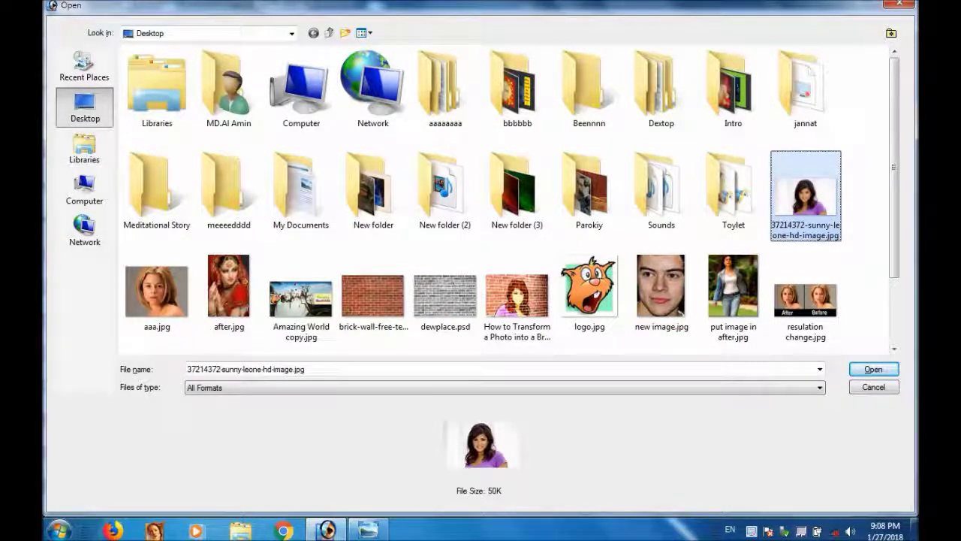
key(Return)
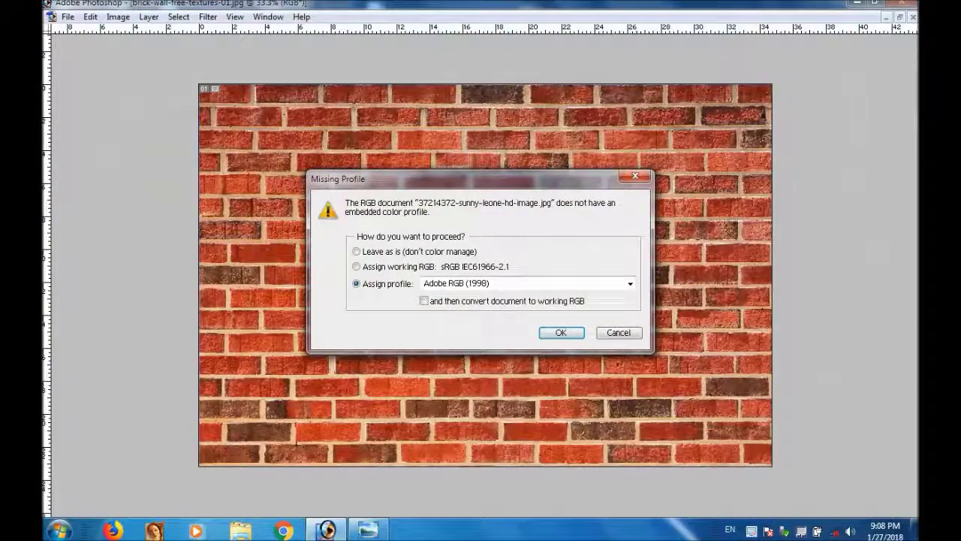
key(Return)
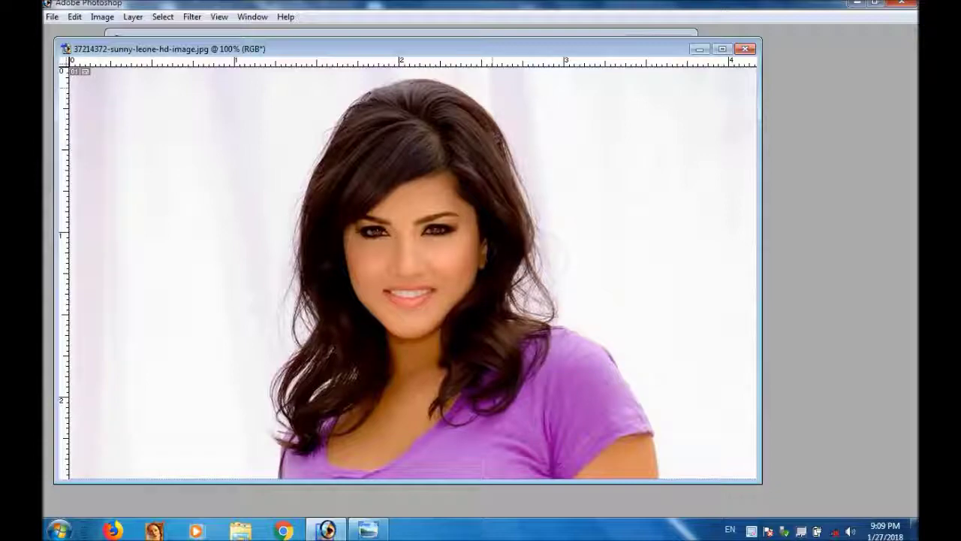
Add a horizontal guide near the portrait's top and move its window to reveal the brick wall
drag(443, 62, 443, 89)
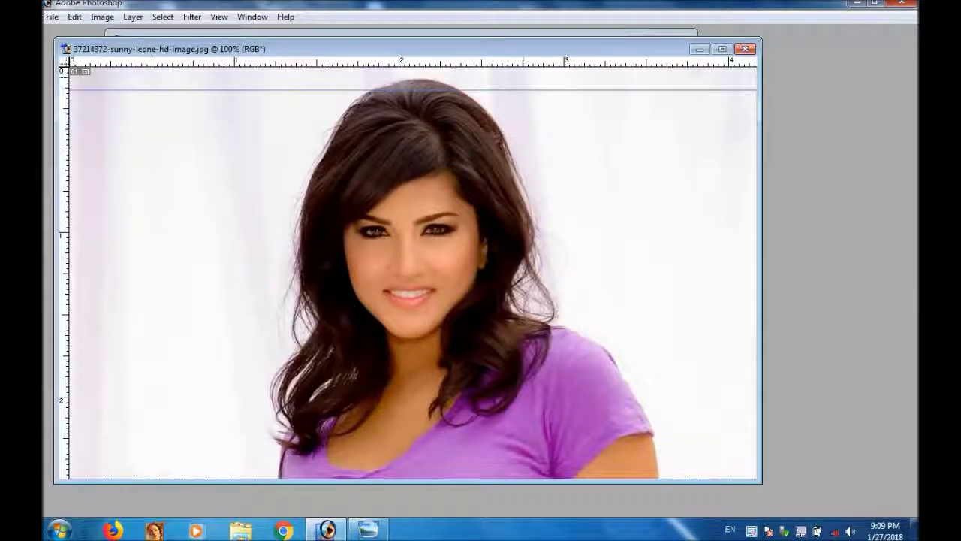
mouse_move(161, 49)
mouse_down()
mouse_move(428, 99)
mouse_move(355, 98)
mouse_move(274, 70)
mouse_move(226, 129)
mouse_move(275, 80)
mouse_move(255, 83)
mouse_up()
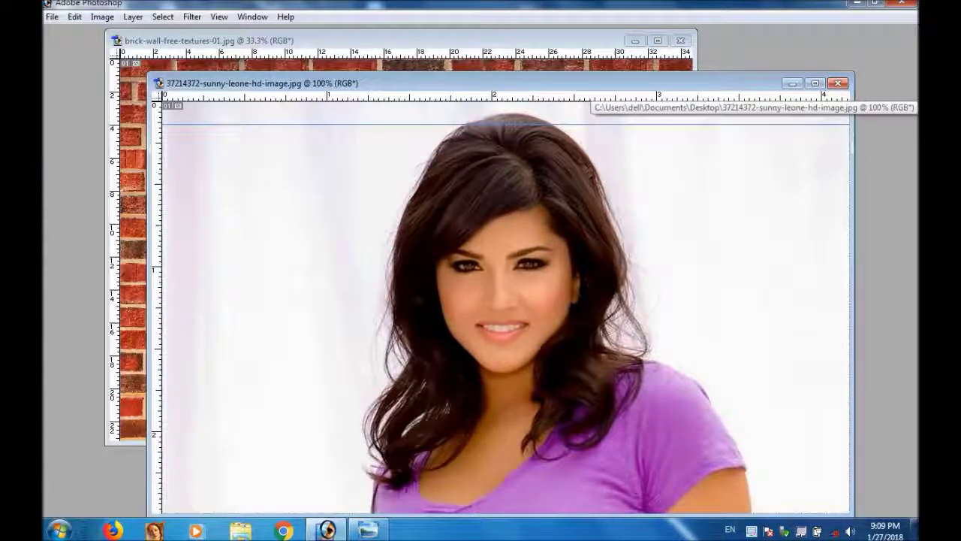
key(Tab)
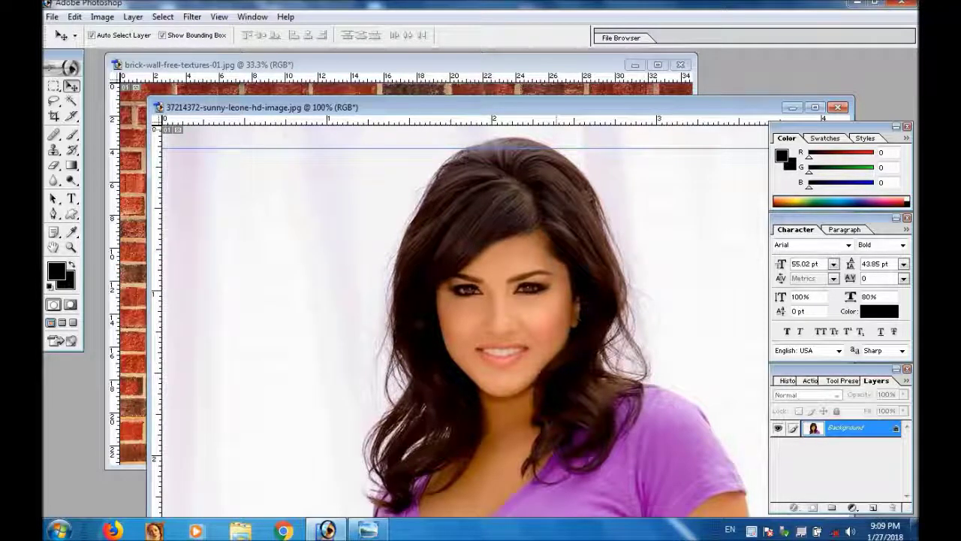
Select the white background around the woman with the Magic Wand
key(w)
click(263, 300)
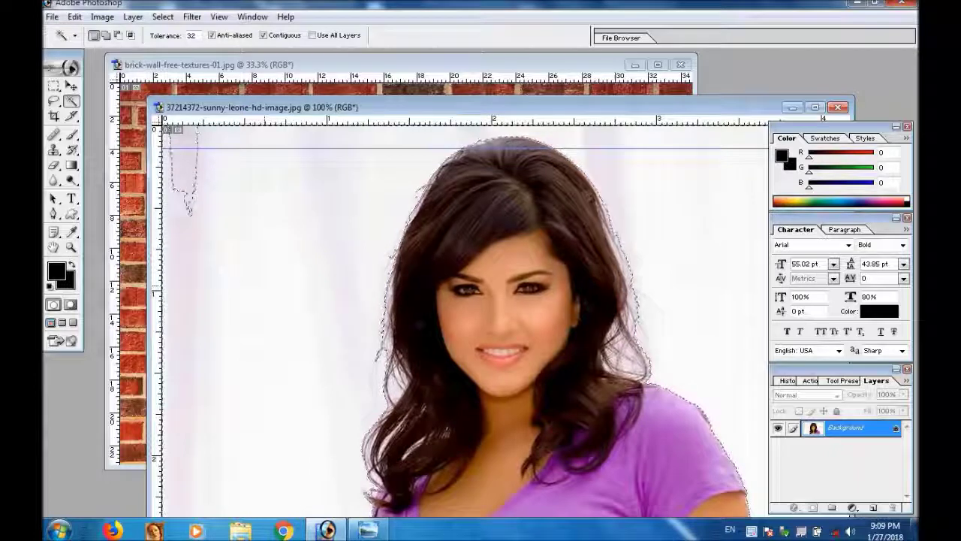
key(Tab)
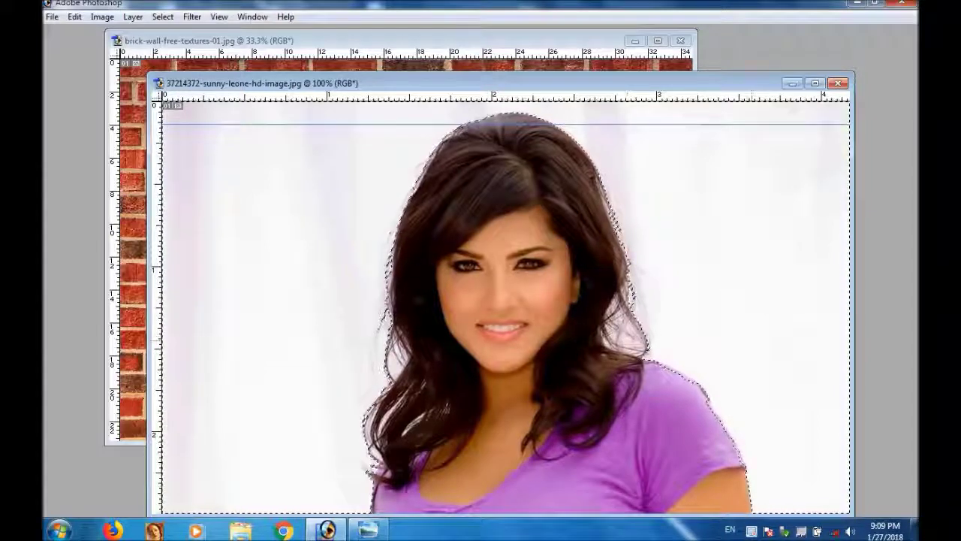
key(Tab)
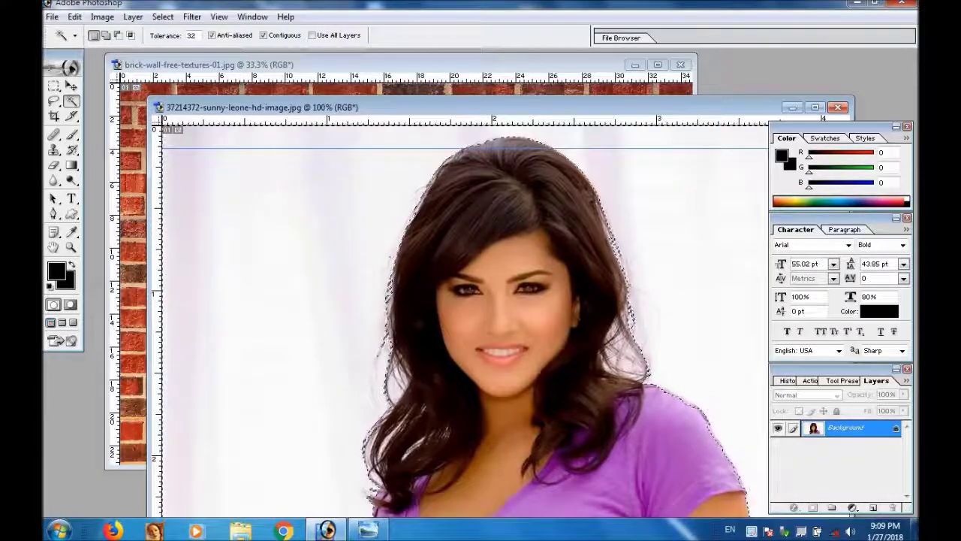
Convert the portrait's Background to Layer 0 and delete the selected white background
double_click(845, 427)
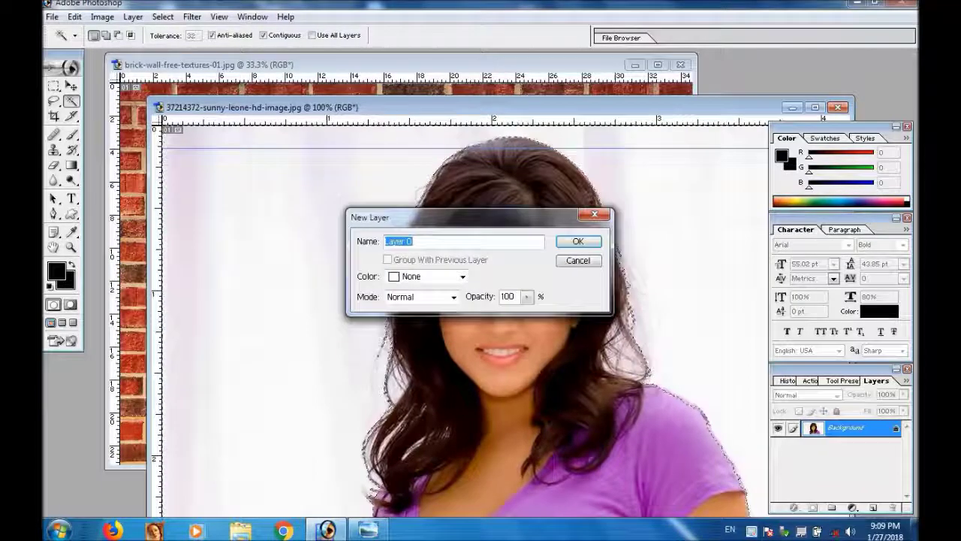
key(Return)
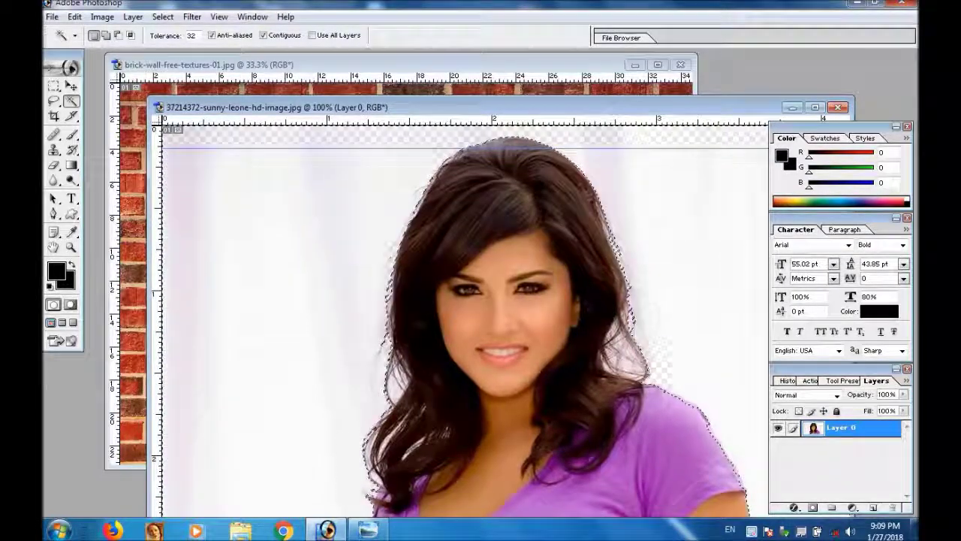
key(Delete)
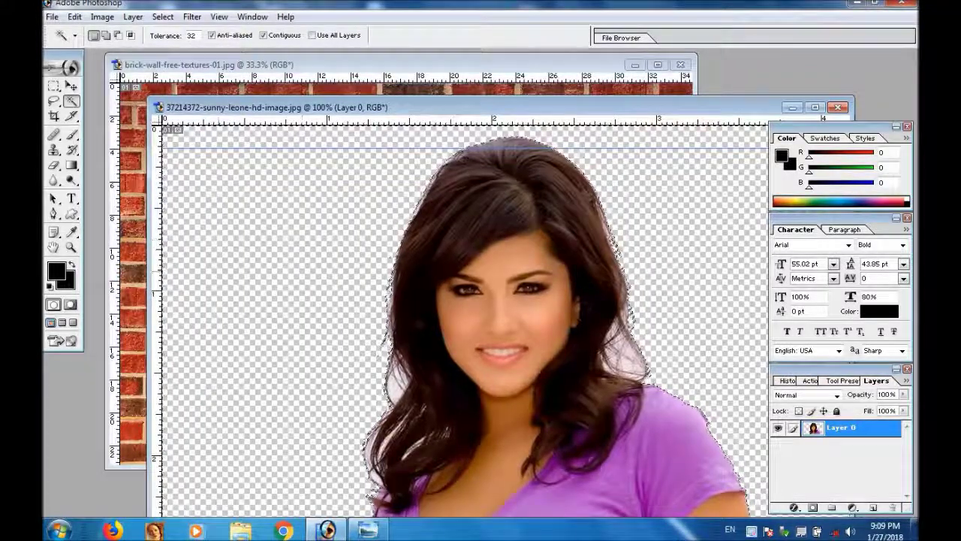
Deselect and drag the cut-out woman into the brick-wall document as Layer 1
key(v)
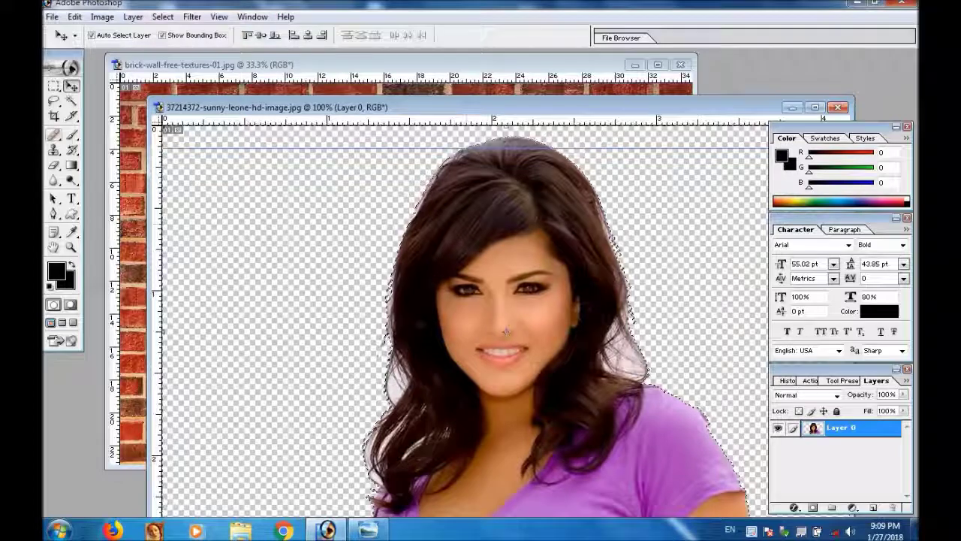
drag(506, 332, 498, 331)
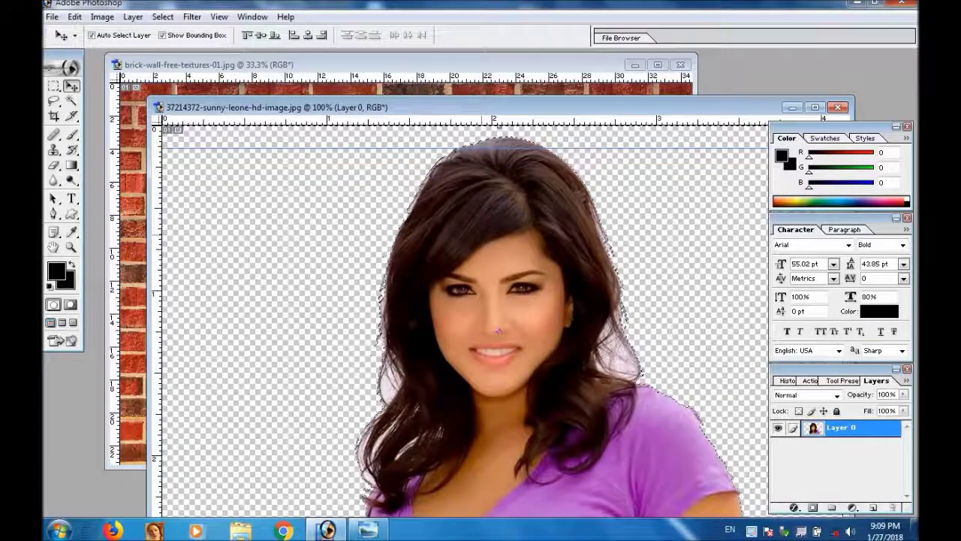
key(ctrl+d)
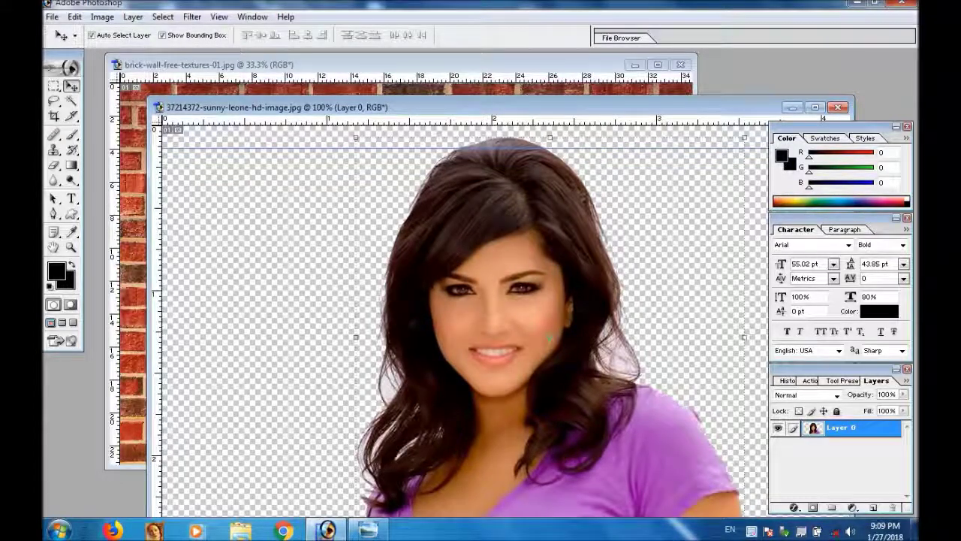
drag(549, 338, 308, 271)
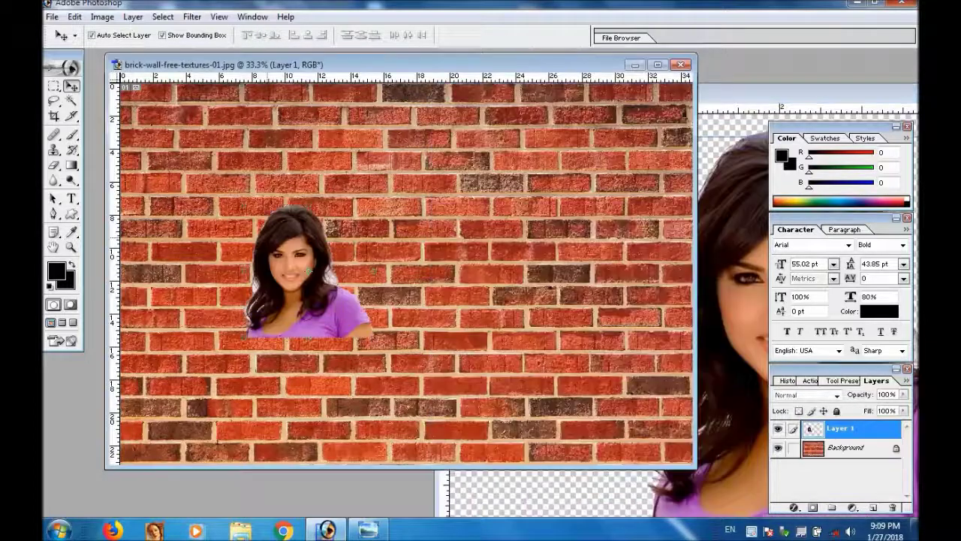
Scale the woman up about 231% and lower her so her shoulders rest on the wall's bottom edge
key(f)
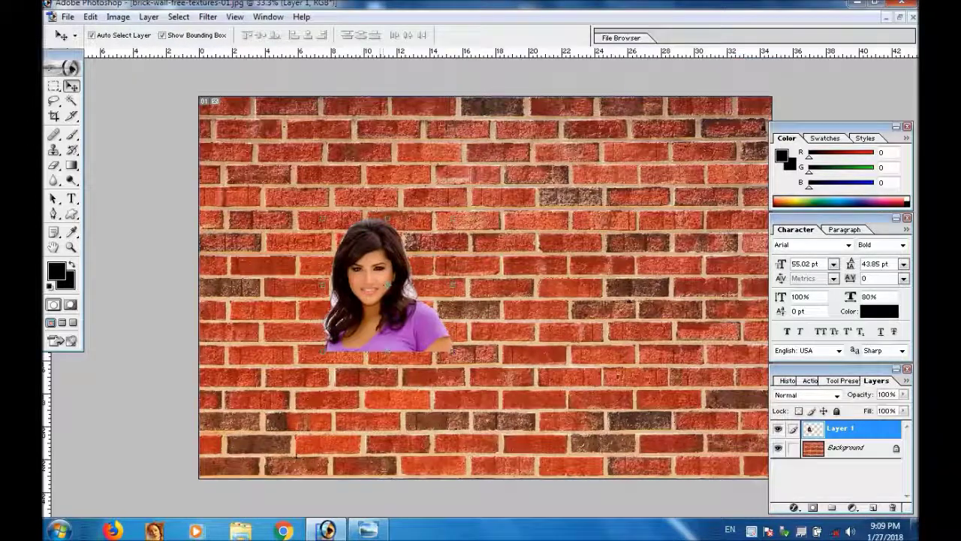
drag(388, 285, 441, 270)
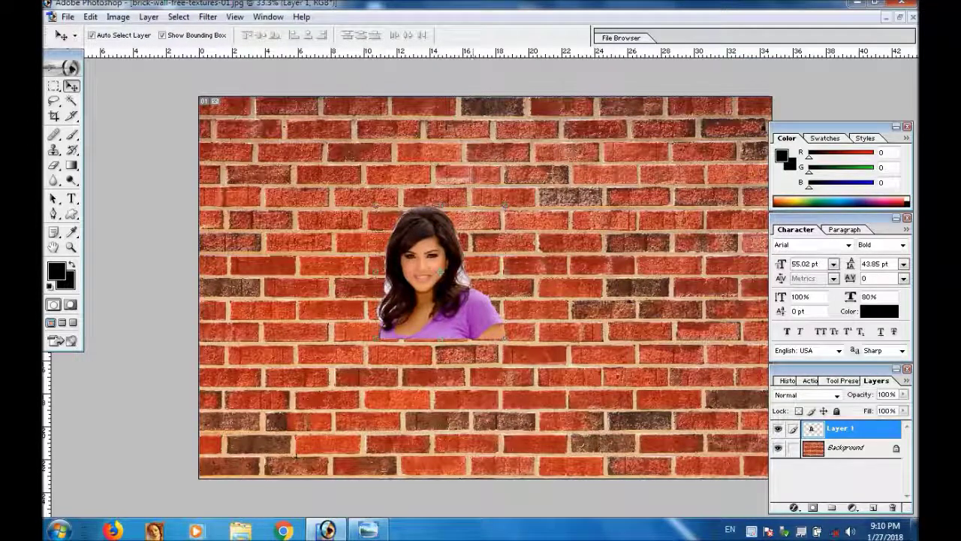
key(ctrl+t)
drag(505, 339, 610, 448)
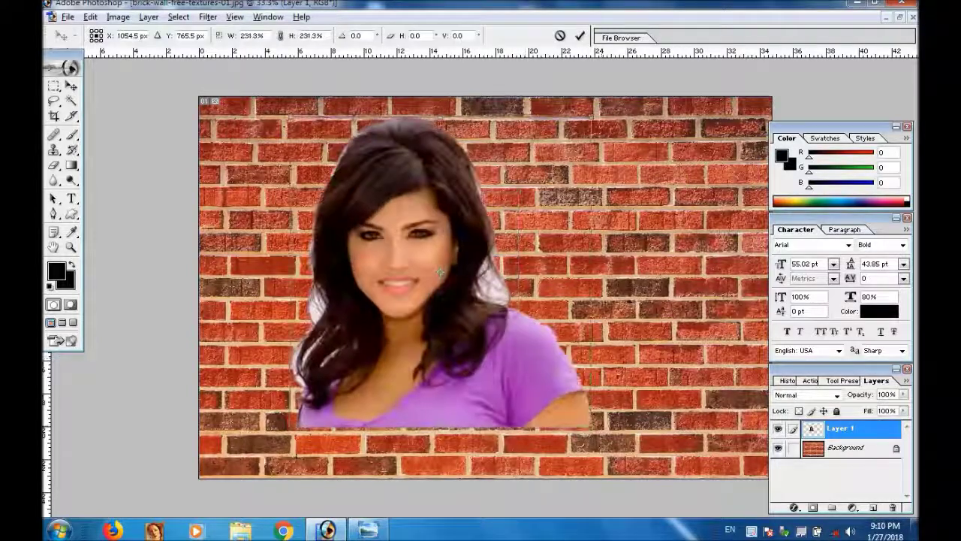
key(Return)
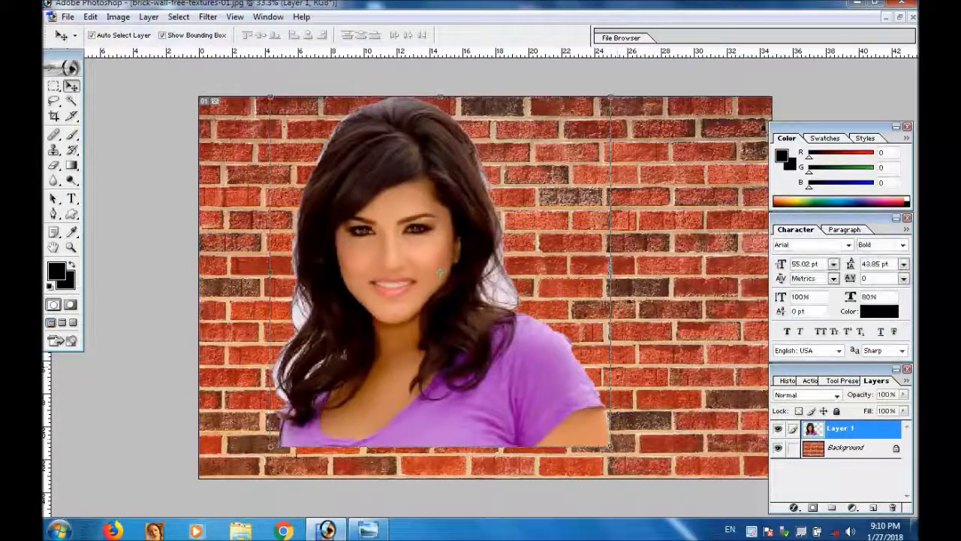
mouse_move(405, 300)
mouse_down()
mouse_move(411, 319)
mouse_move(396, 335)
mouse_up()
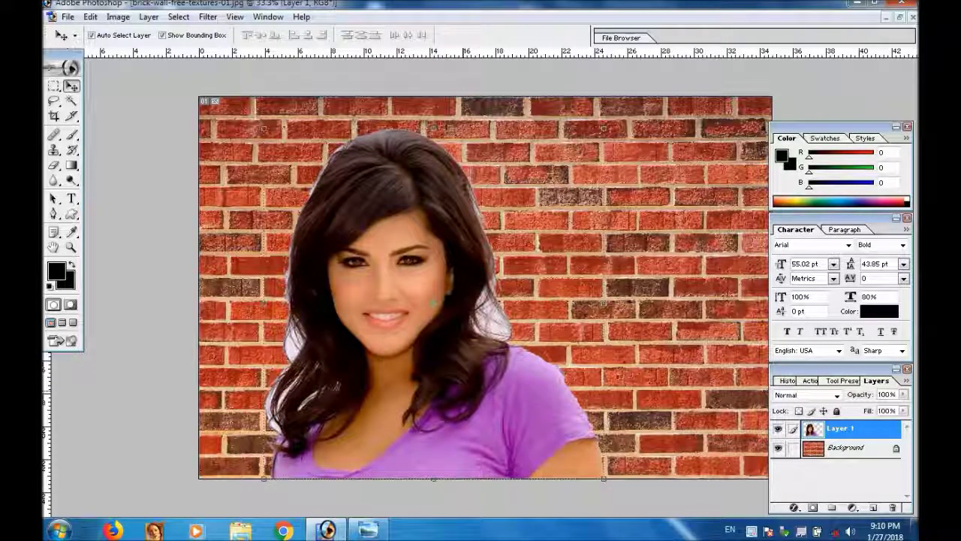
click(71, 247)
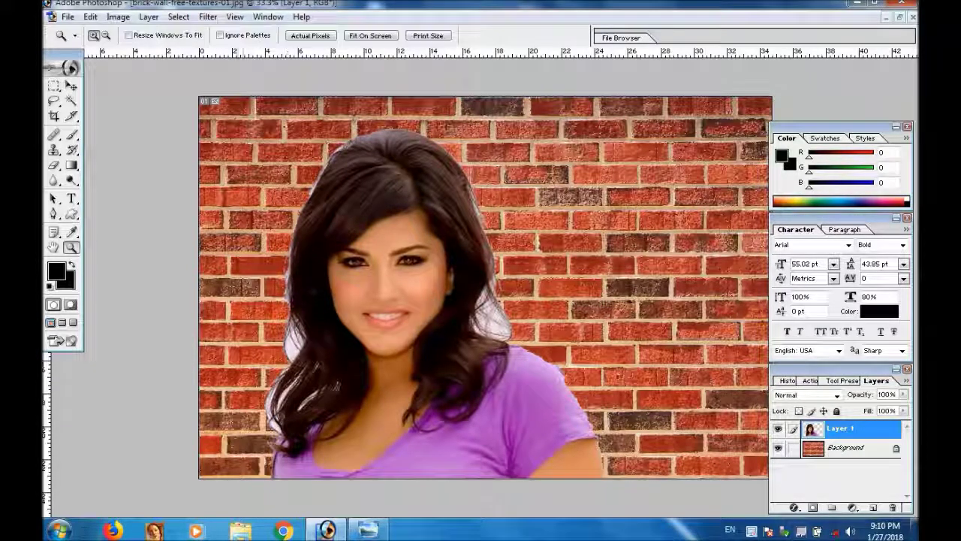
Zoom in and erase the white fringe along the woman's left and upper-left hair edges
drag(308, 218, 511, 413)
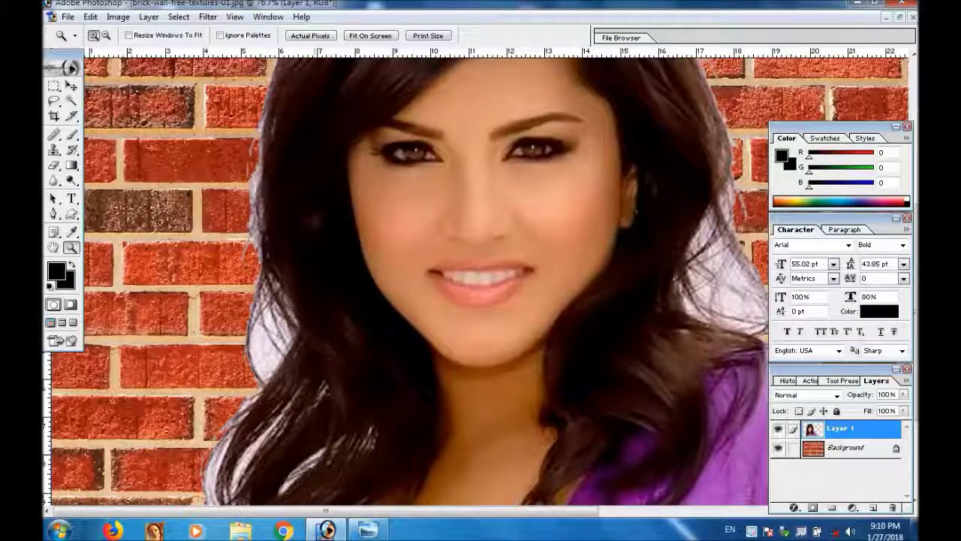
scroll(297, 284, up, 5)
key(e)
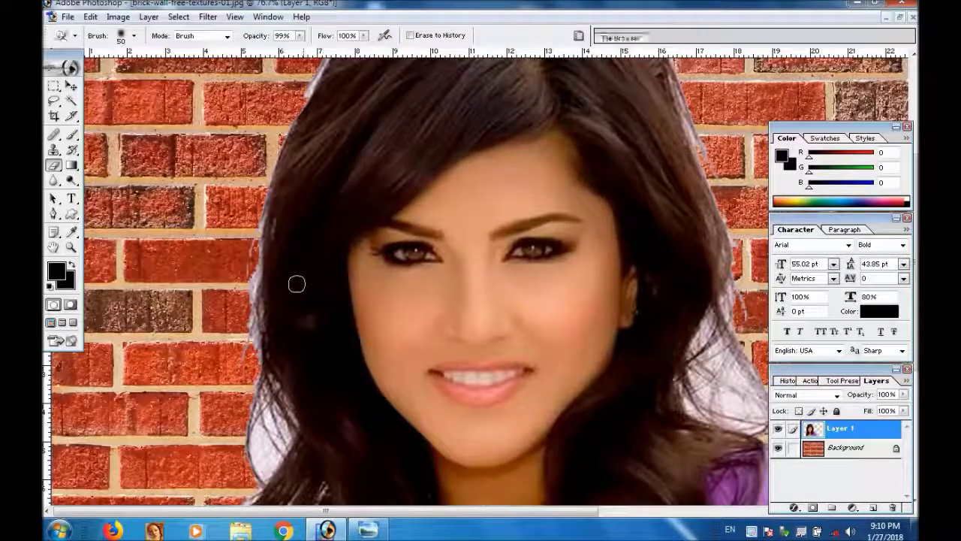
drag(247, 319, 255, 413)
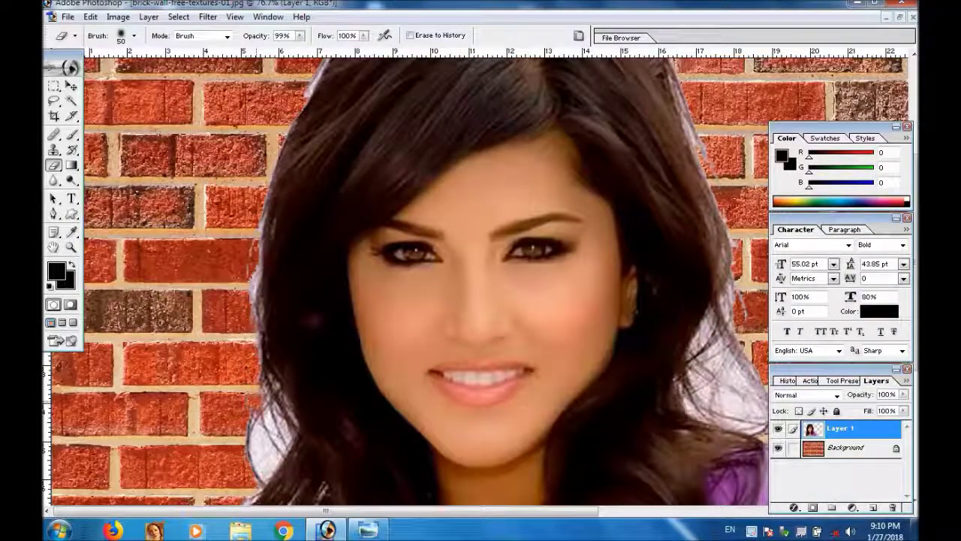
mouse_move(261, 442)
mouse_down()
mouse_move(258, 455)
mouse_move(268, 454)
mouse_move(274, 420)
mouse_up()
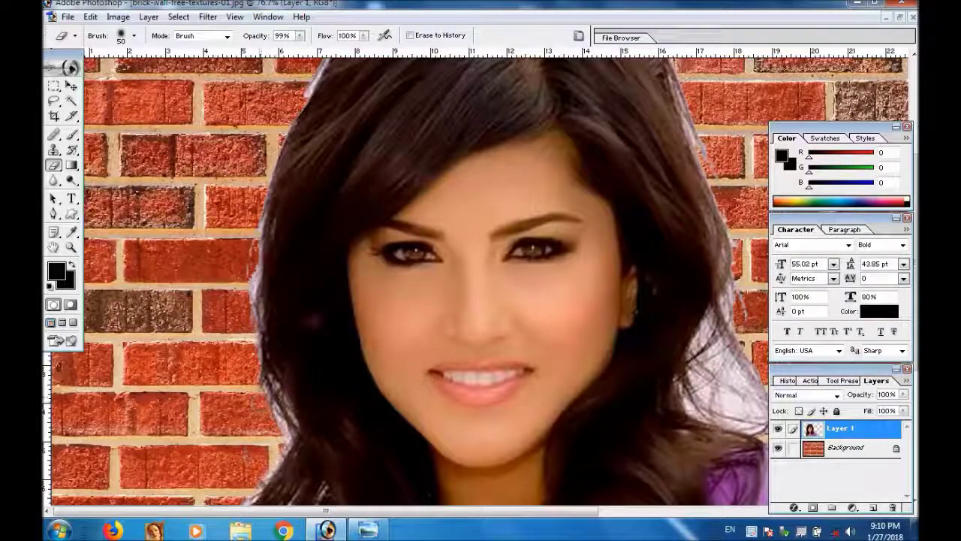
drag(248, 373, 241, 310)
mouse_move(246, 267)
mouse_down()
mouse_move(252, 229)
mouse_move(246, 283)
mouse_up()
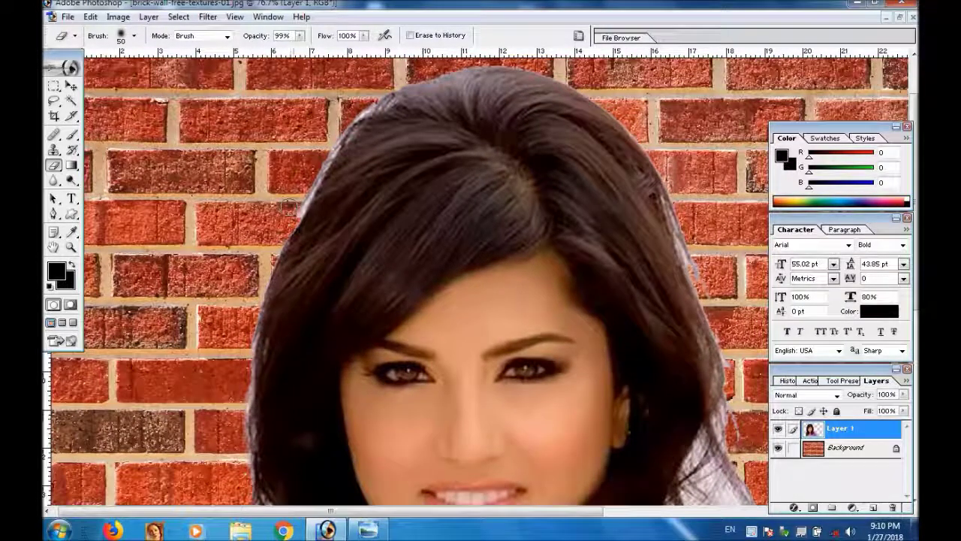
mouse_move(288, 205)
mouse_down()
mouse_move(310, 190)
mouse_move(318, 157)
mouse_up()
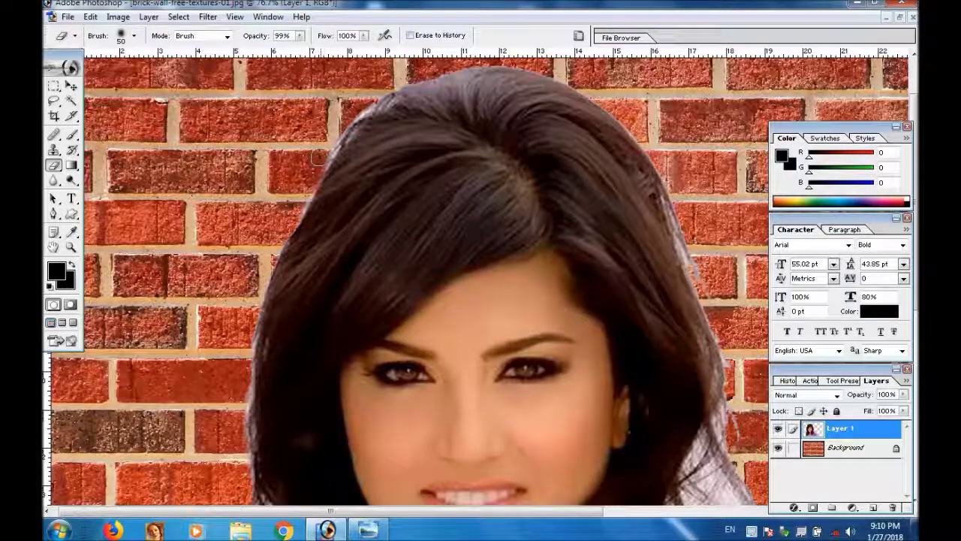
drag(342, 109, 306, 178)
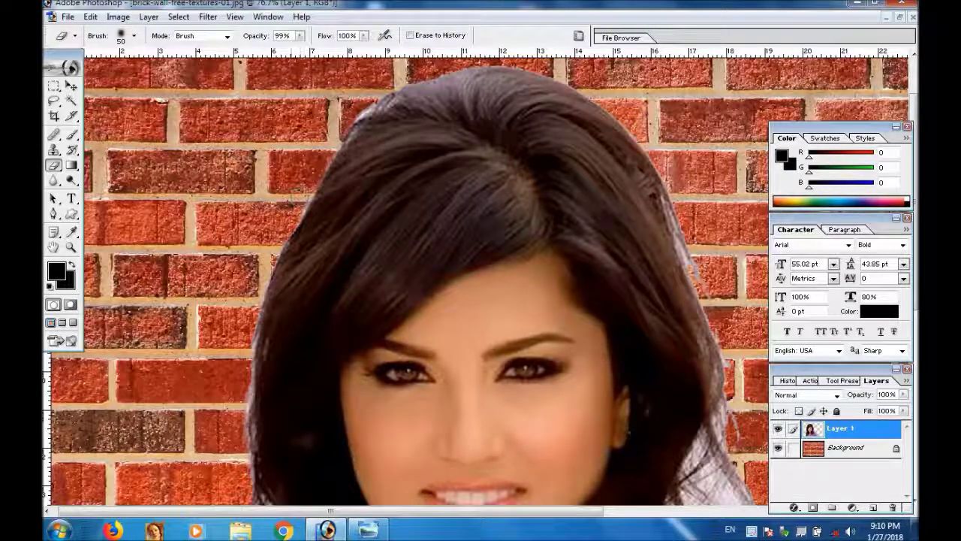
drag(320, 324, 328, 187)
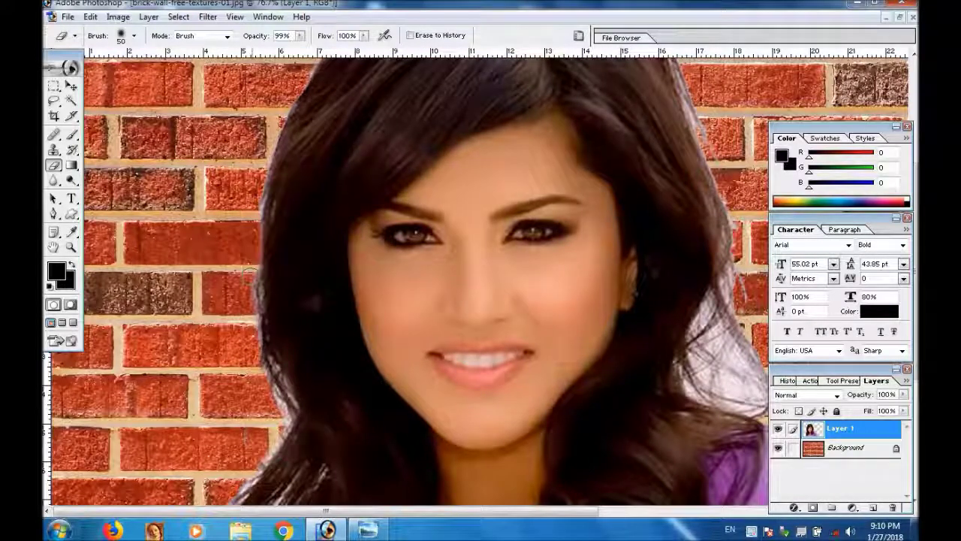
drag(249, 268, 278, 396)
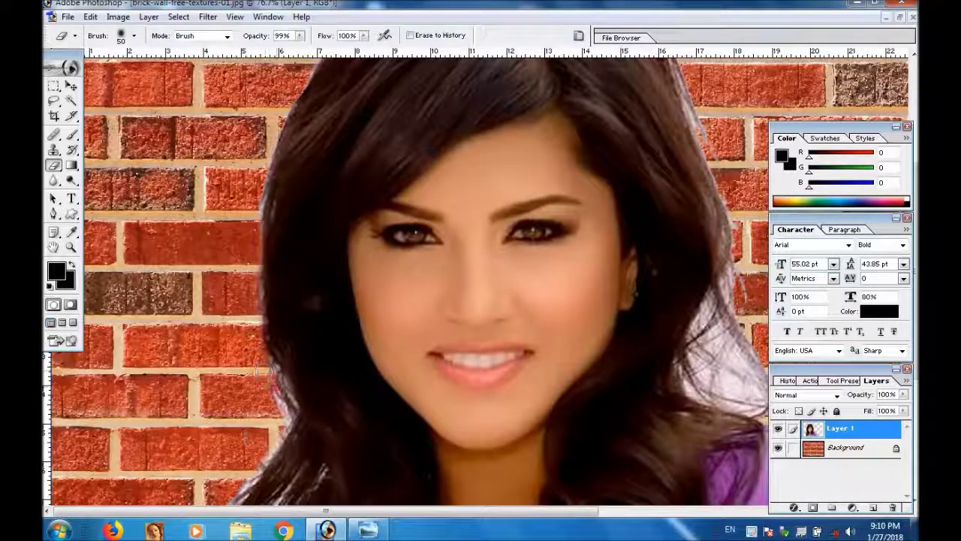
mouse_move(274, 405)
mouse_down()
mouse_move(271, 425)
mouse_move(278, 271)
mouse_move(217, 377)
mouse_move(215, 423)
mouse_move(202, 350)
mouse_move(220, 444)
mouse_up()
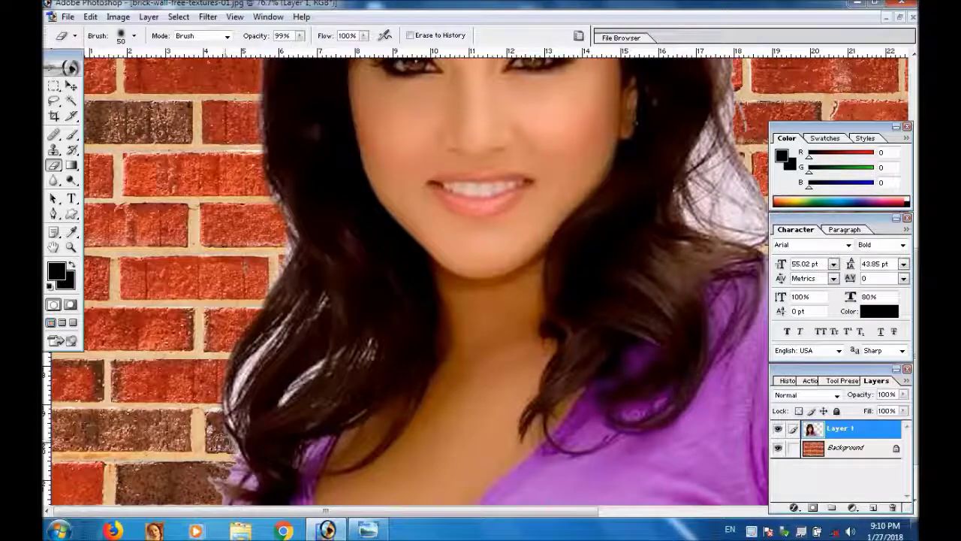
Pan to the hair's right edge and erase the remaining light fringe there
drag(387, 317, 275, 348)
drag(513, 181, 250, 270)
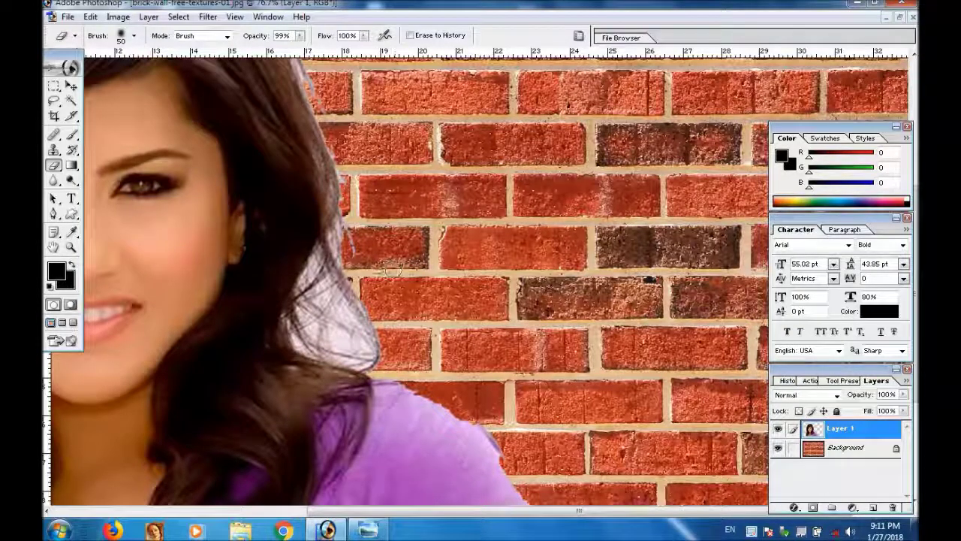
scroll(359, 259, up, 1)
scroll(337, 257, up, 2)
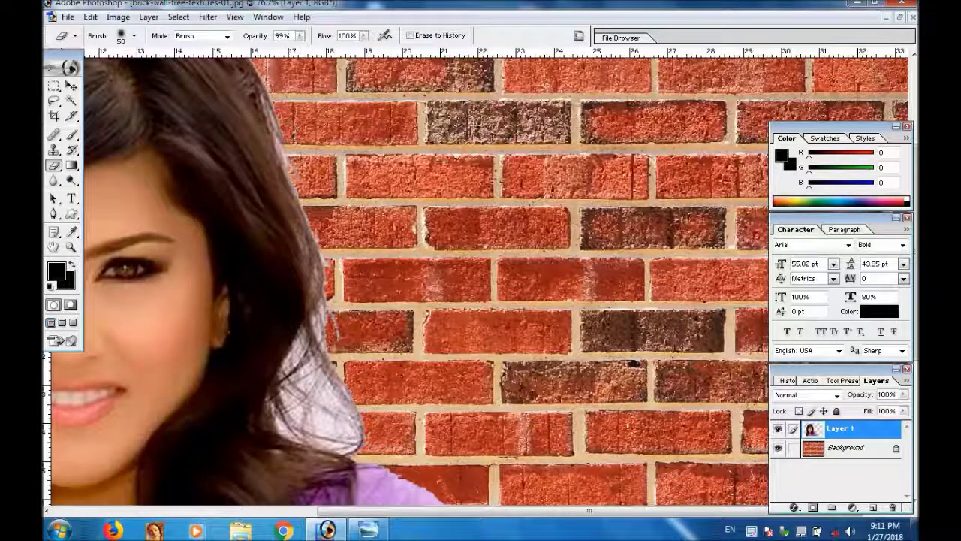
scroll(301, 135, up, 2)
scroll(331, 226, up, 1)
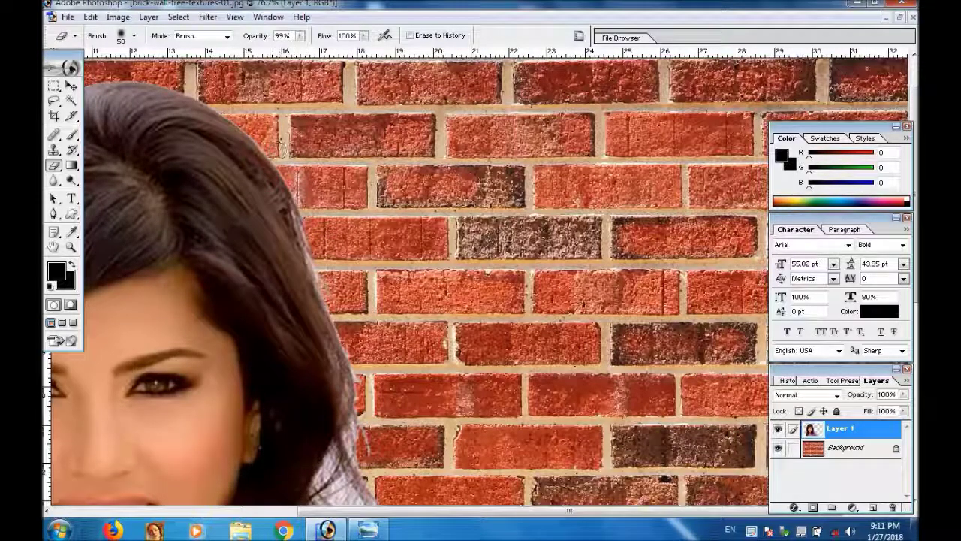
drag(281, 146, 408, 199)
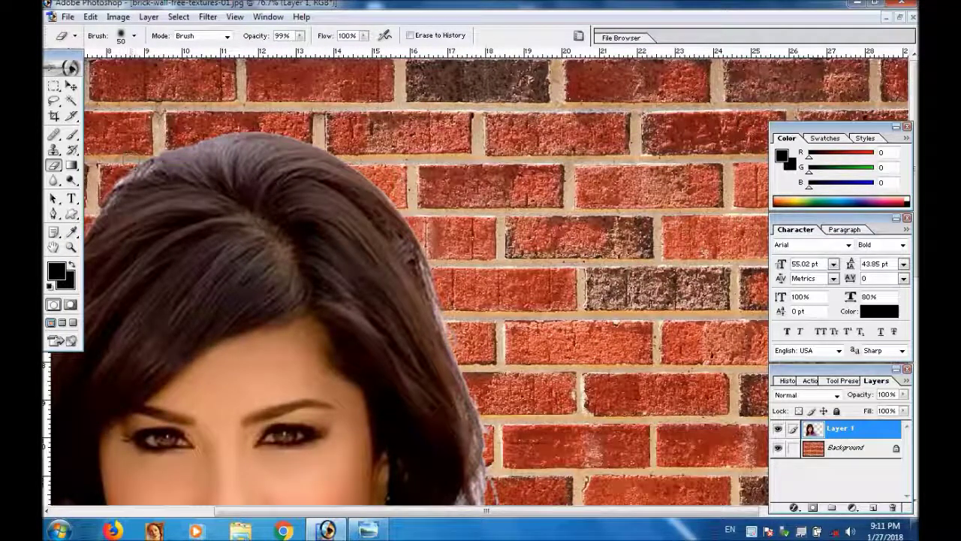
scroll(242, 125, down, 3)
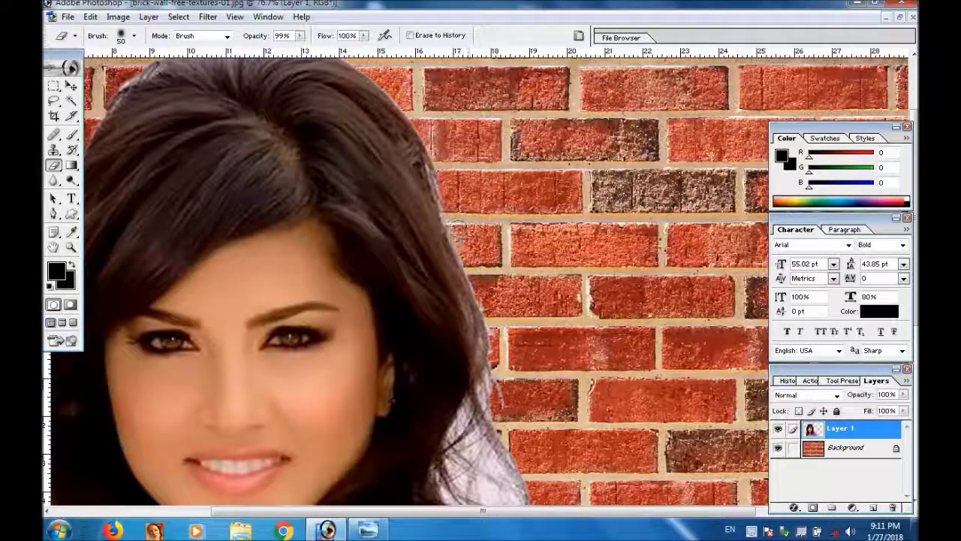
drag(486, 315, 486, 406)
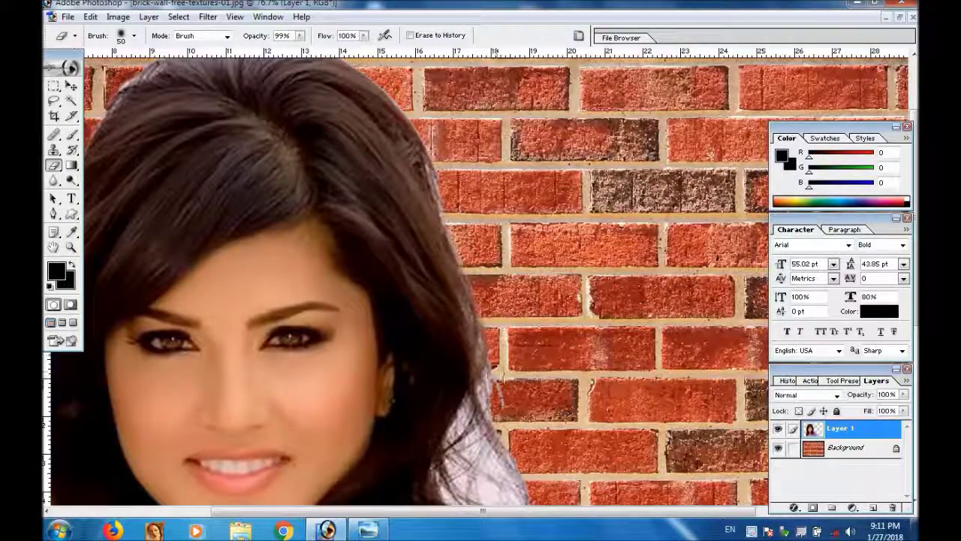
scroll(491, 409, down, 3)
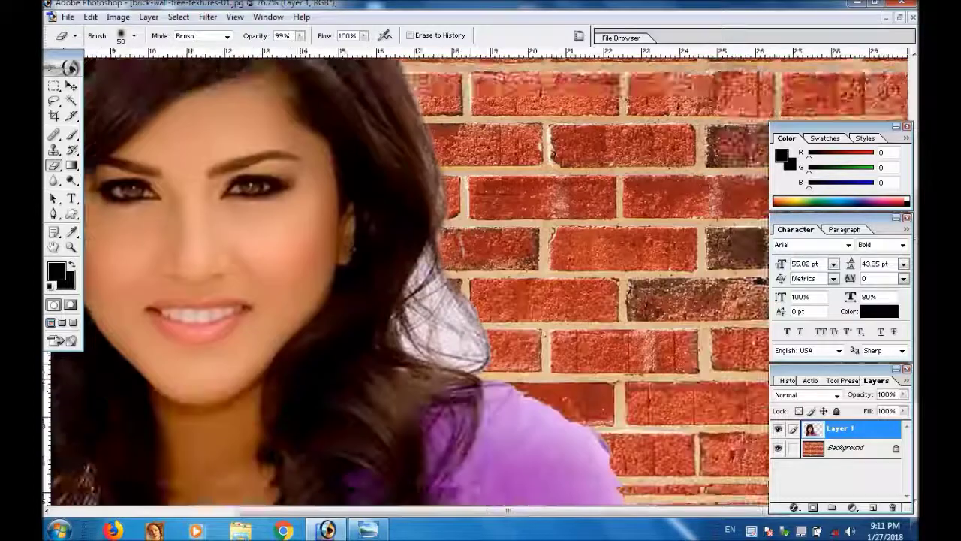
scroll(503, 315, down, 2)
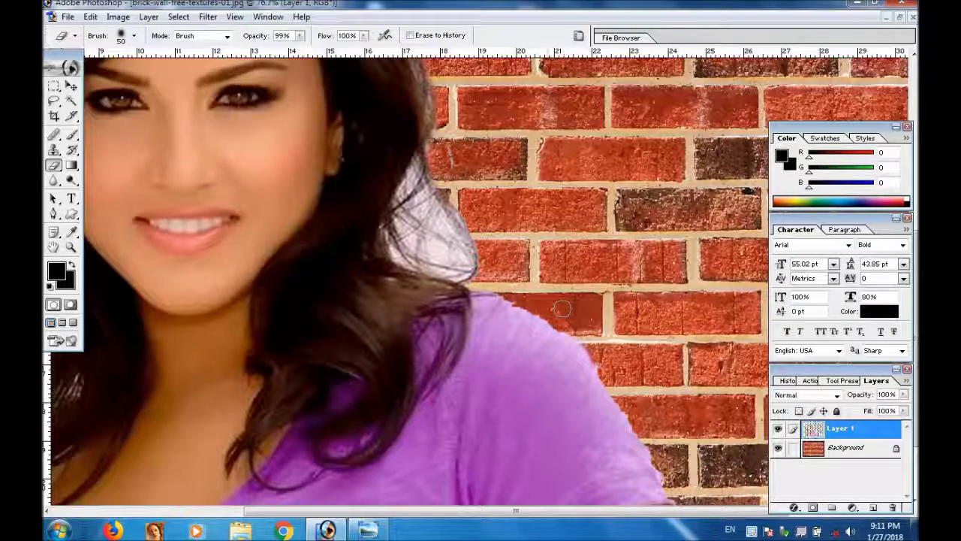
Magic Wand-select the white patch in the hair and delete it, cancelling the accidental Save As
key(w)
click(443, 248)
shift+click(420, 214)
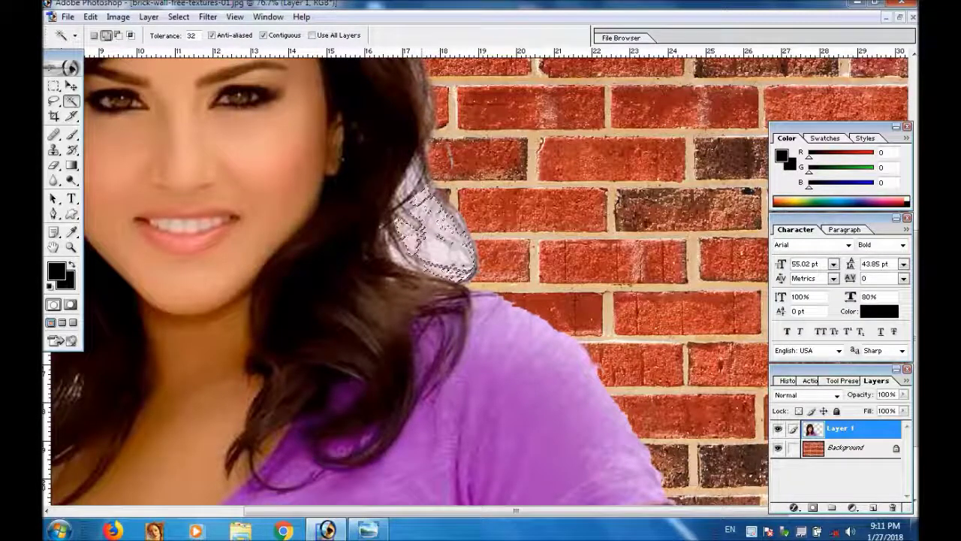
key(Delete)
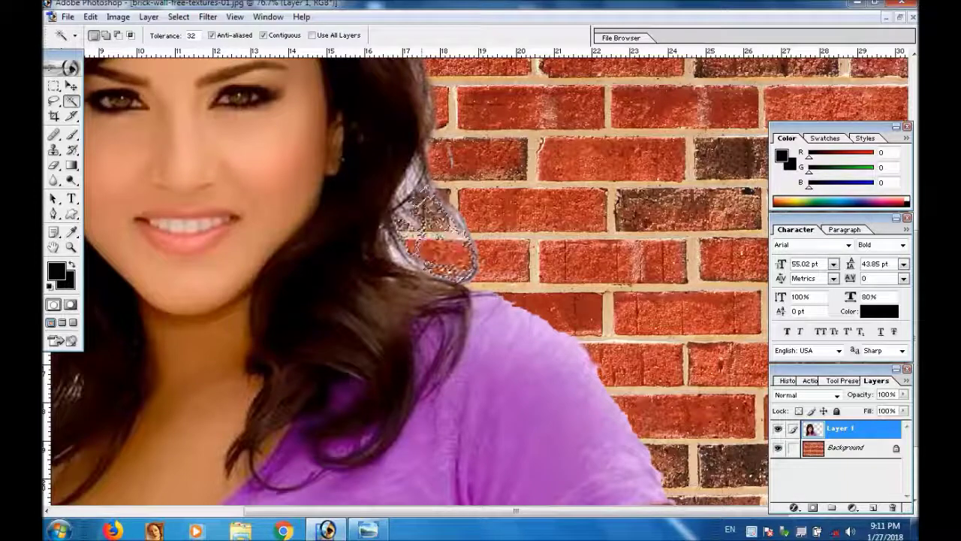
key(ctrl+shift+s)
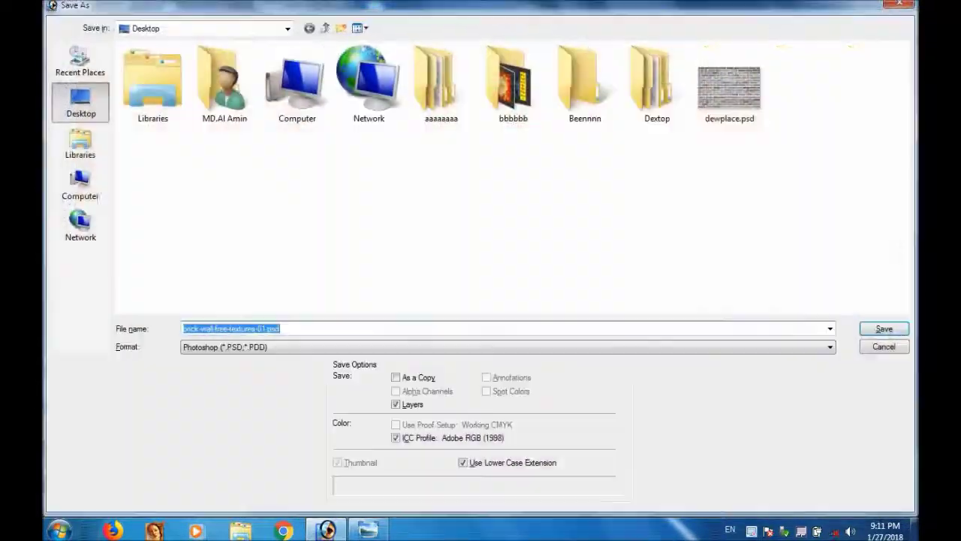
key(Escape)
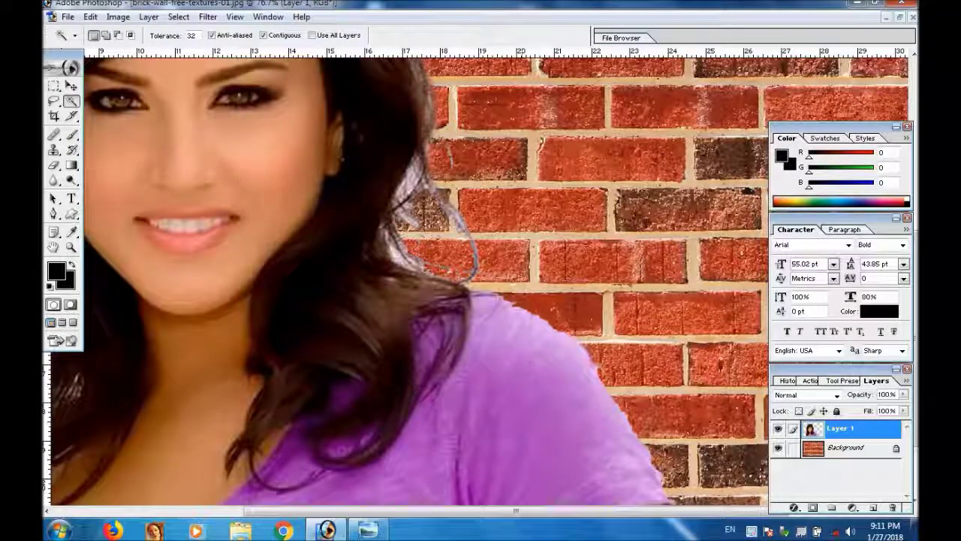
Erase the leftover white fringe along the hair edge, then zoom back out
key(e)
mouse_move(415, 231)
mouse_down()
mouse_move(421, 177)
mouse_move(460, 222)
mouse_move(427, 167)
mouse_move(397, 198)
mouse_up()
mouse_move(421, 228)
mouse_down()
mouse_move(470, 229)
mouse_move(466, 271)
mouse_move(403, 237)
mouse_up()
key(ctrl+minus)
key(ctrl+minus)
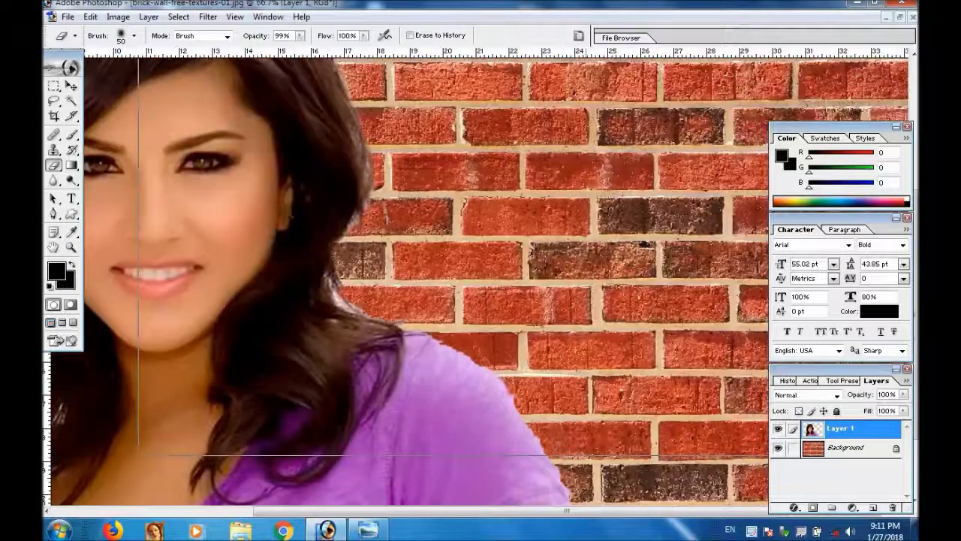
key(ctrl+minus)
key(alt+bracketleft)
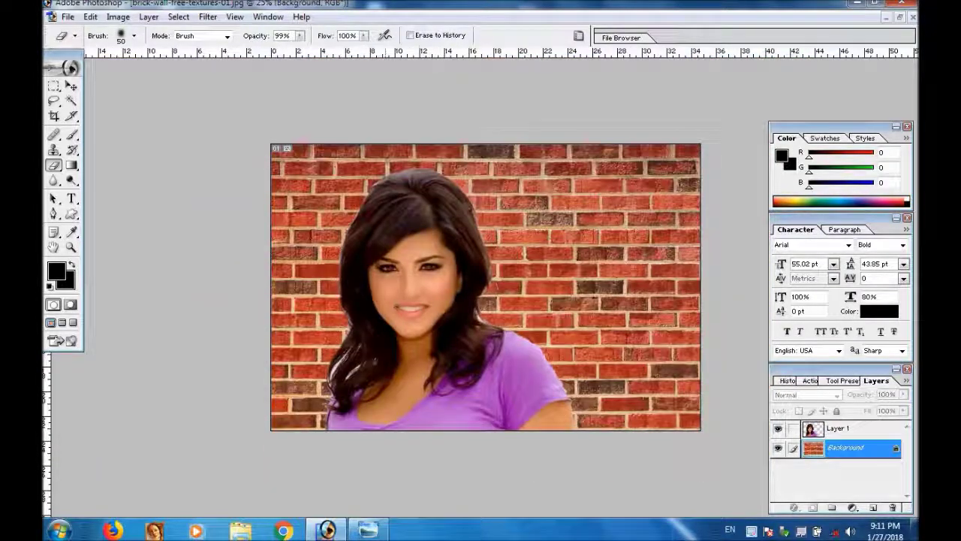
key(z)
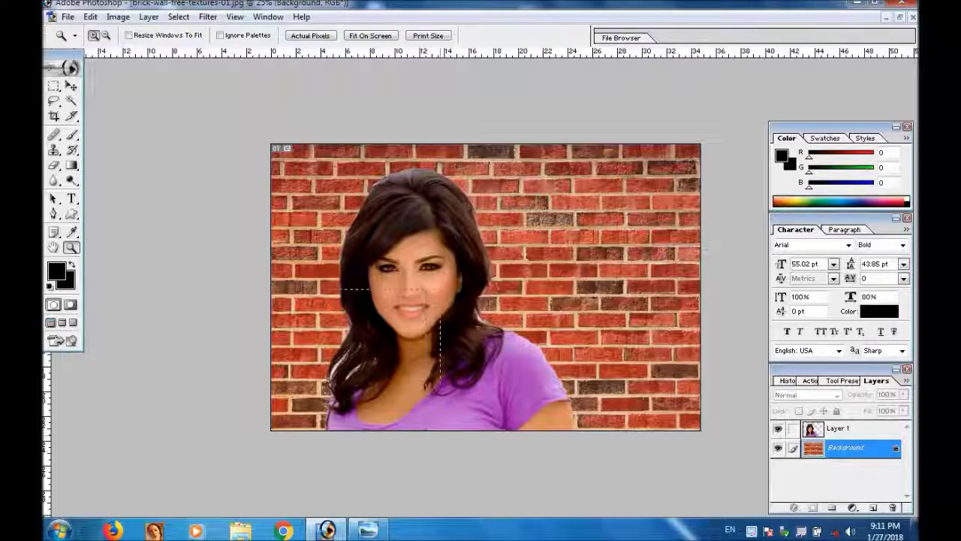
drag(342, 288, 440, 426)
key(e)
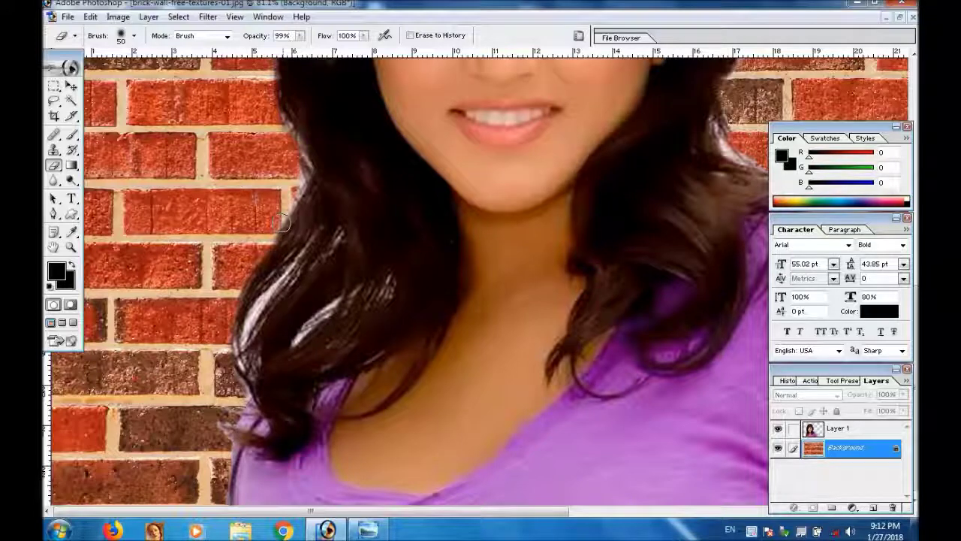
drag(285, 167, 289, 180)
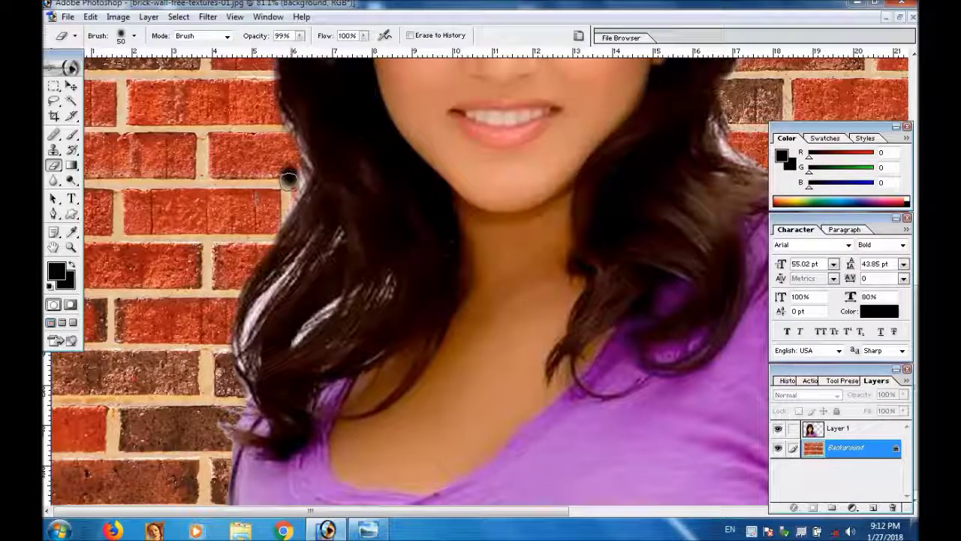
key(ctrl+z)
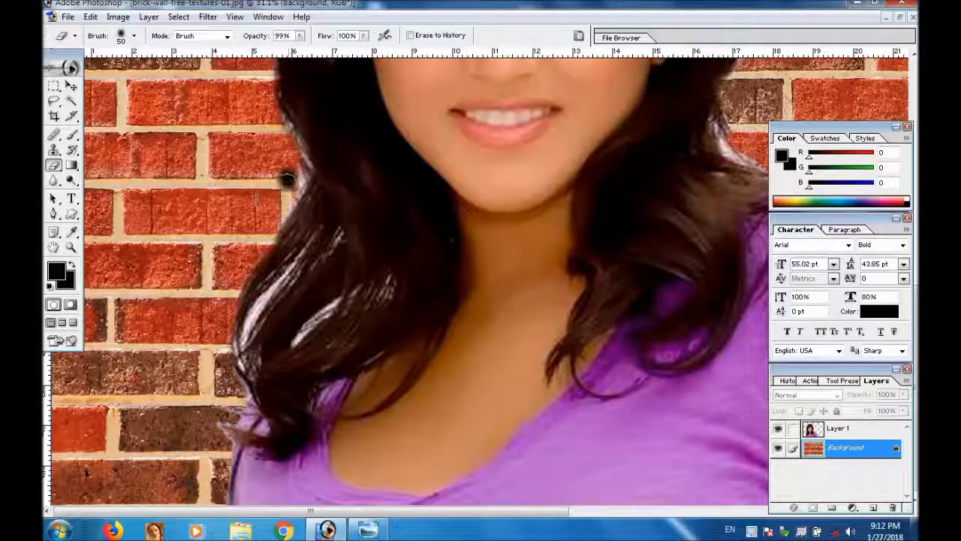
key(v)
right_click(340, 174)
click(367, 184)
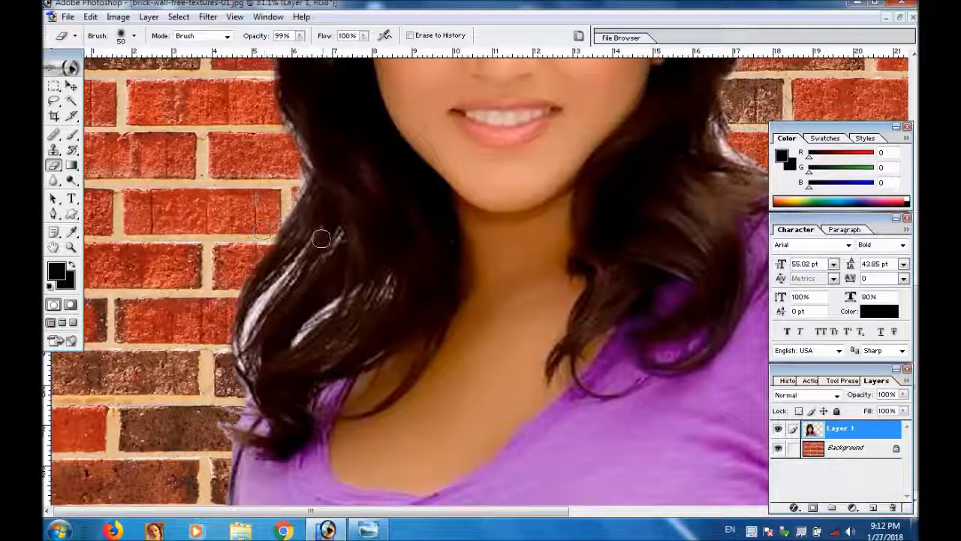
key(ctrl+minus)
key(ctrl+minus)
key(ctrl+minus)
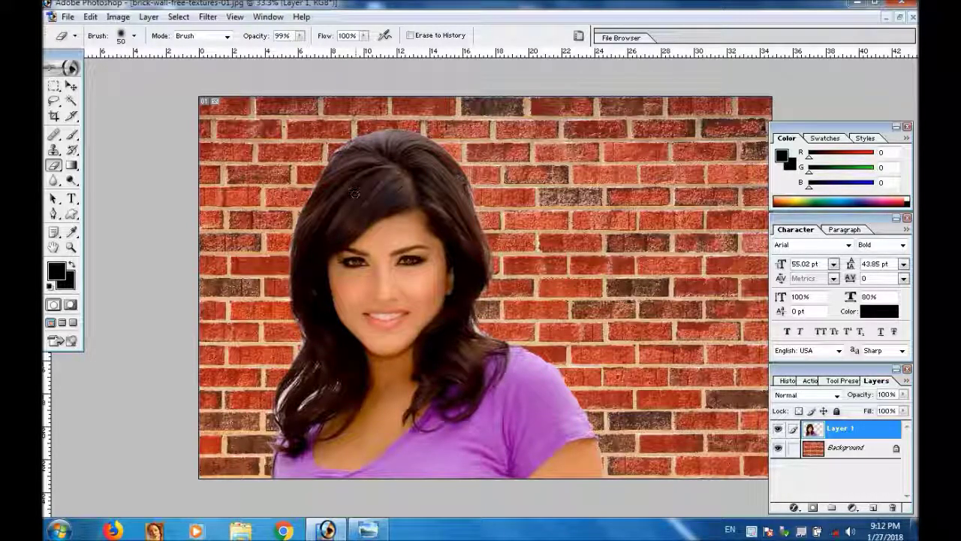
Flip the portrait horizontally and slide it left, committing the transform
key(ctrl+t)
right_click(354, 193)
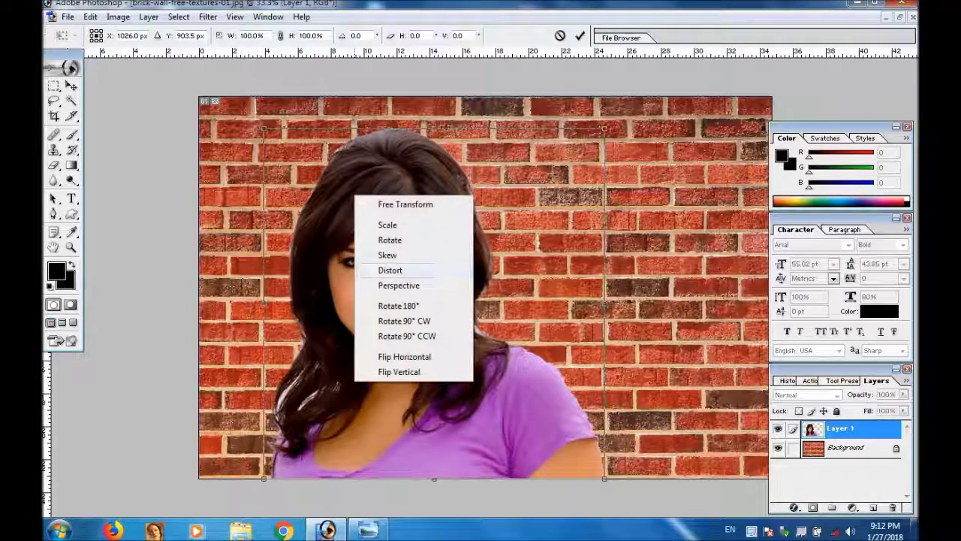
click(404, 357)
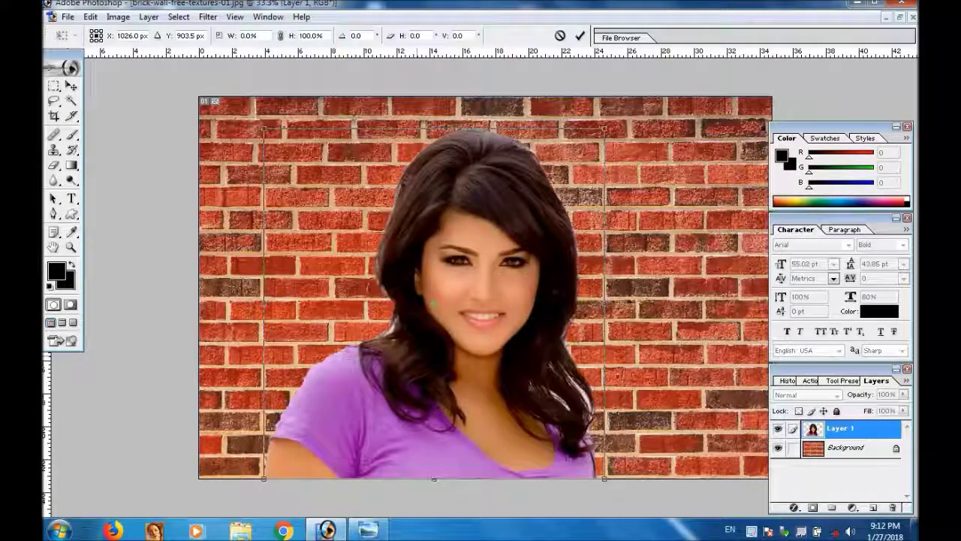
drag(404, 357, 394, 357)
drag(423, 304, 398, 303)
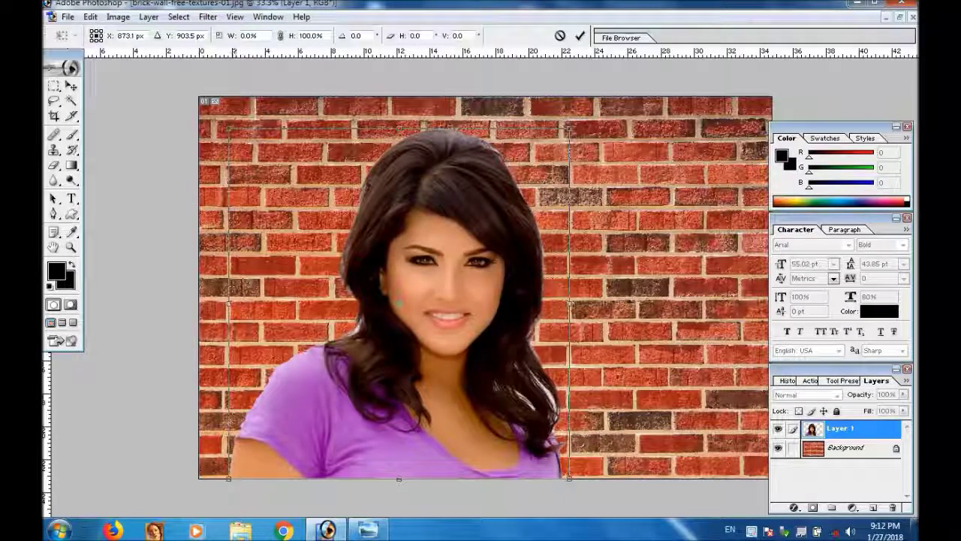
text(96.4)
key(Return)
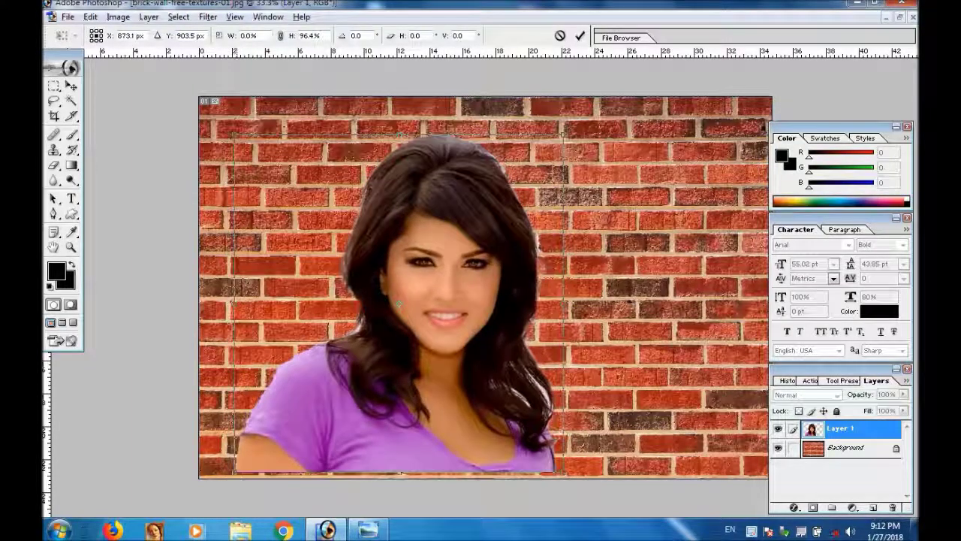
Nudge the portrait slightly downward with the Move tool
key(e)
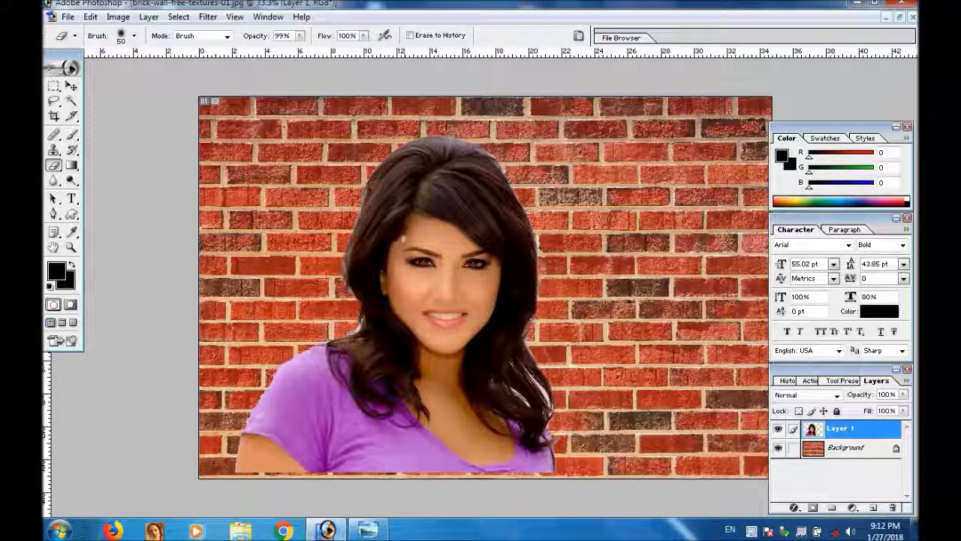
key(v)
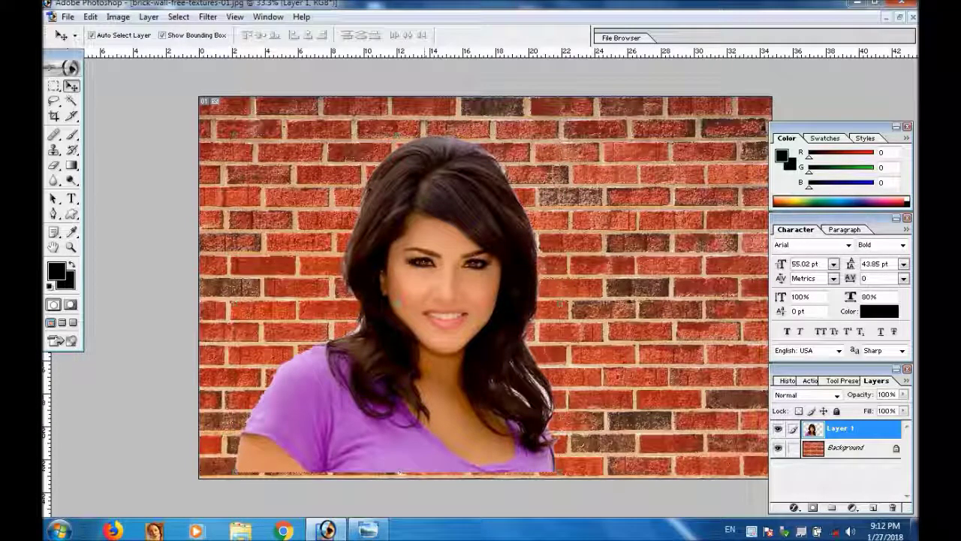
drag(401, 235, 401, 242)
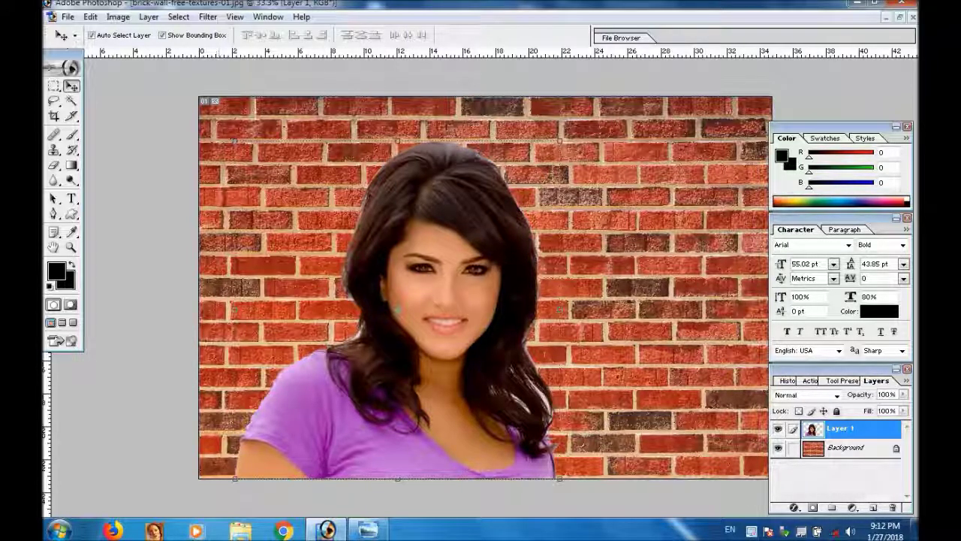
Apply the Artistic > Fresco filter with Brush Size 0, Brush Detail 10, Texture 1
key(alt+t)
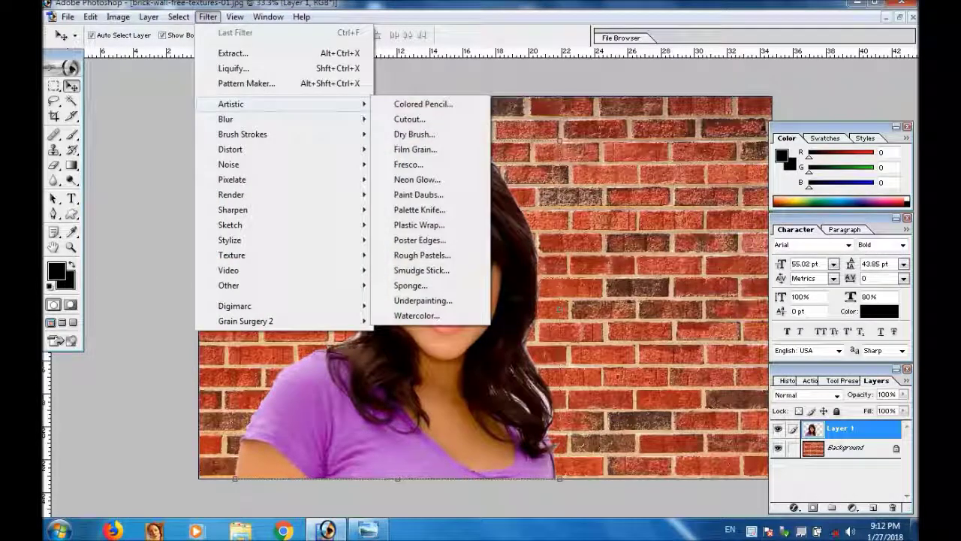
key(Right)
key(Down)
key(Down)
key(Down)
key(Down)
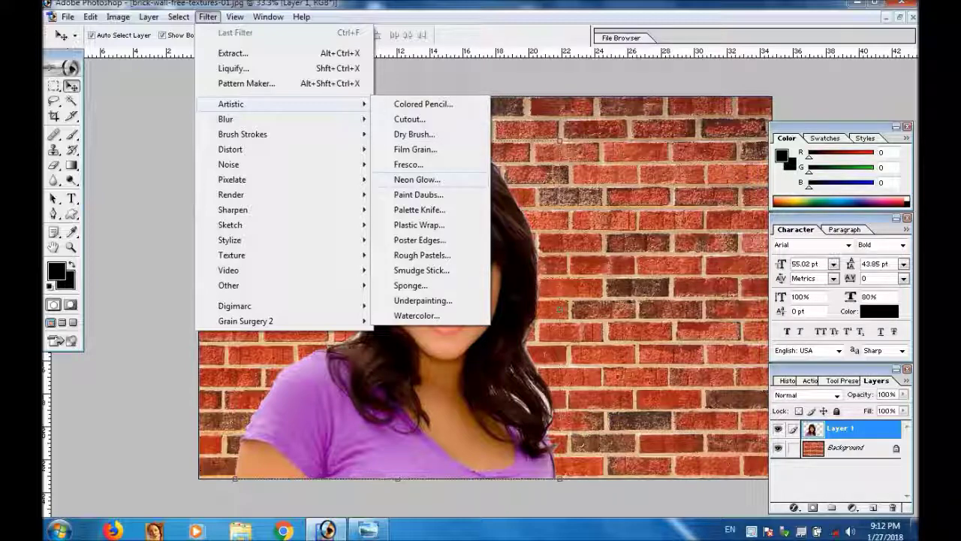
key(Return)
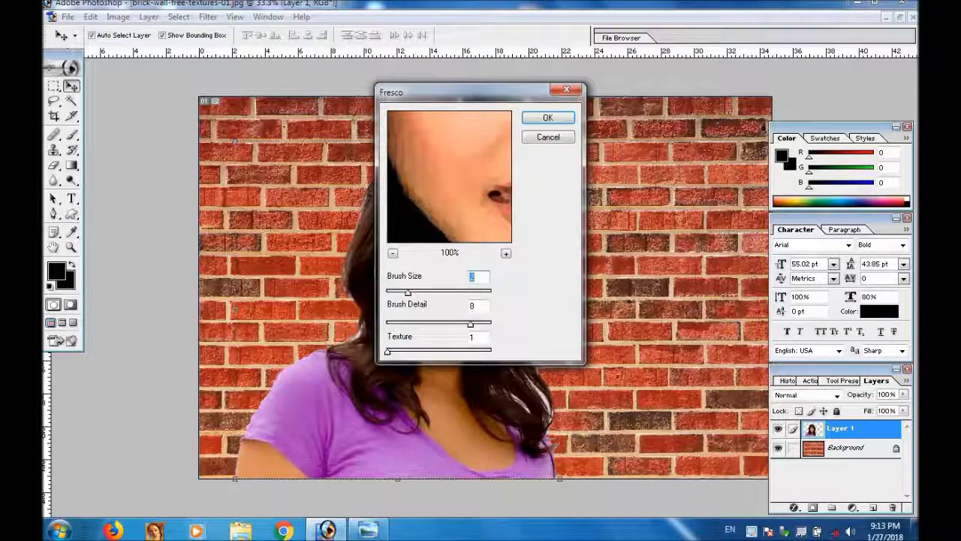
key(Down)
key(Down)
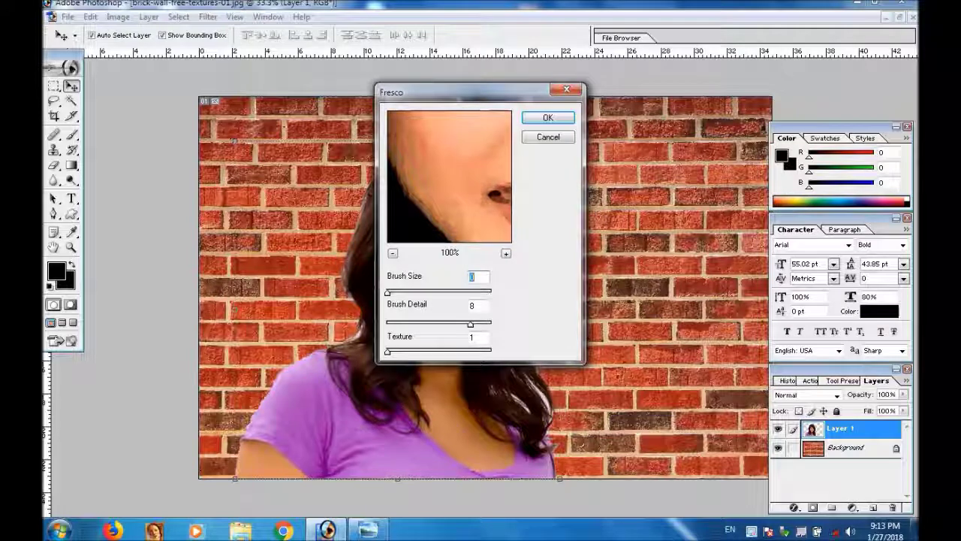
click(473, 305)
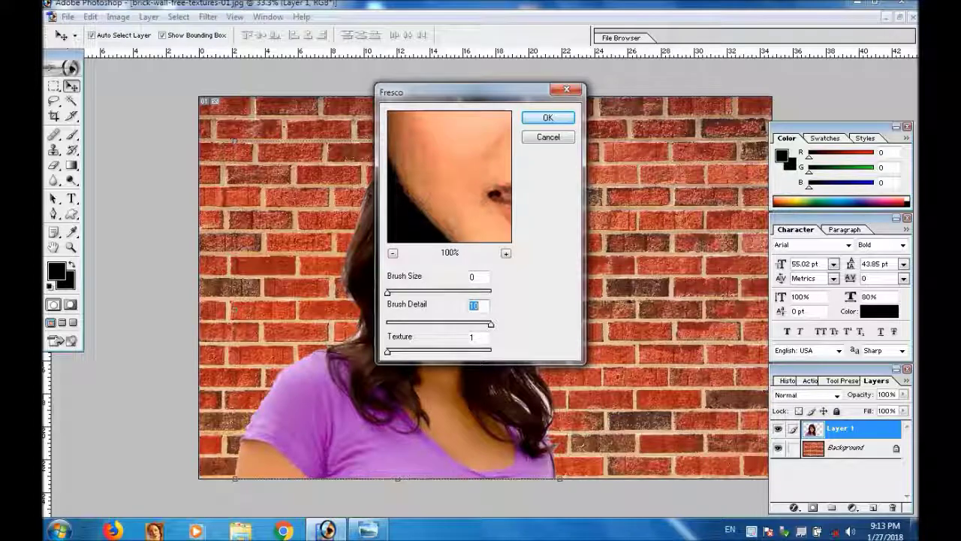
click(548, 118)
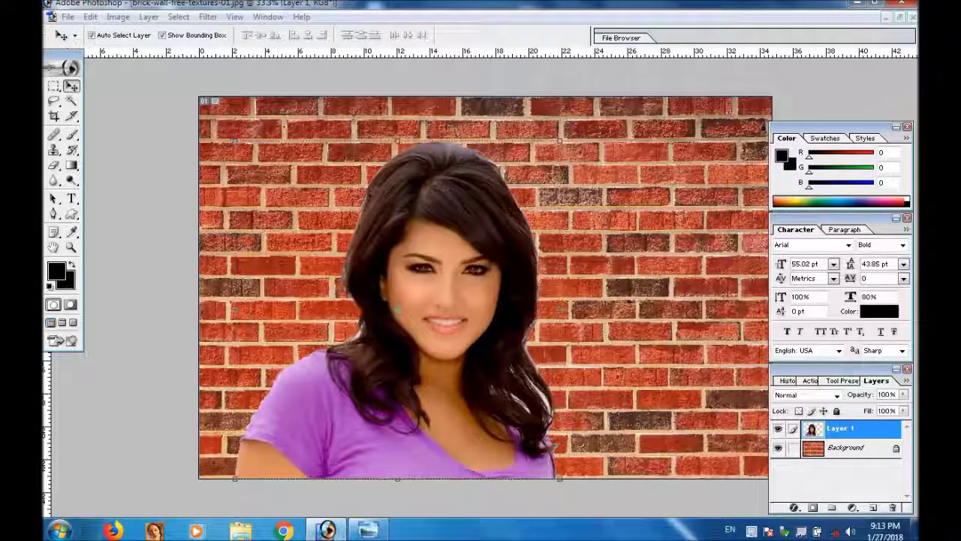
key(z)
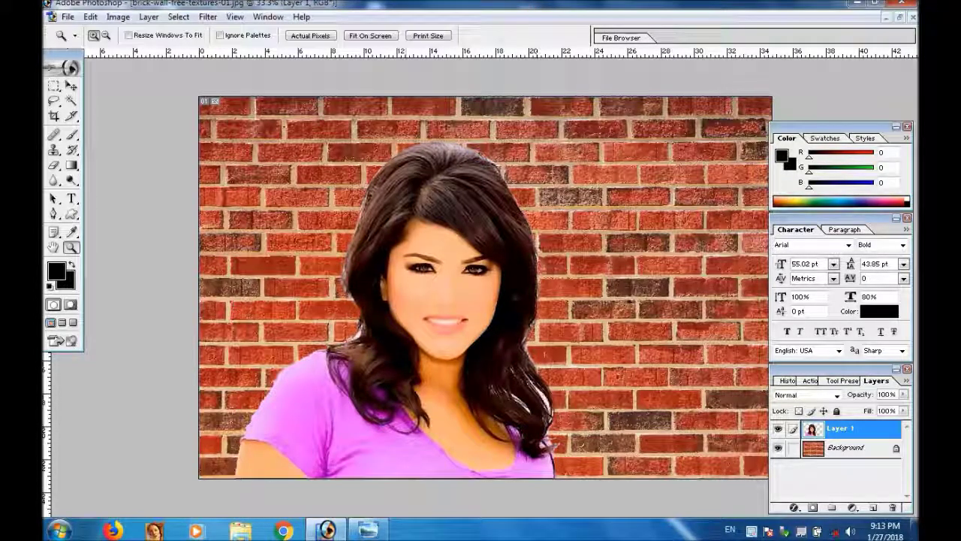
drag(330, 187, 564, 334)
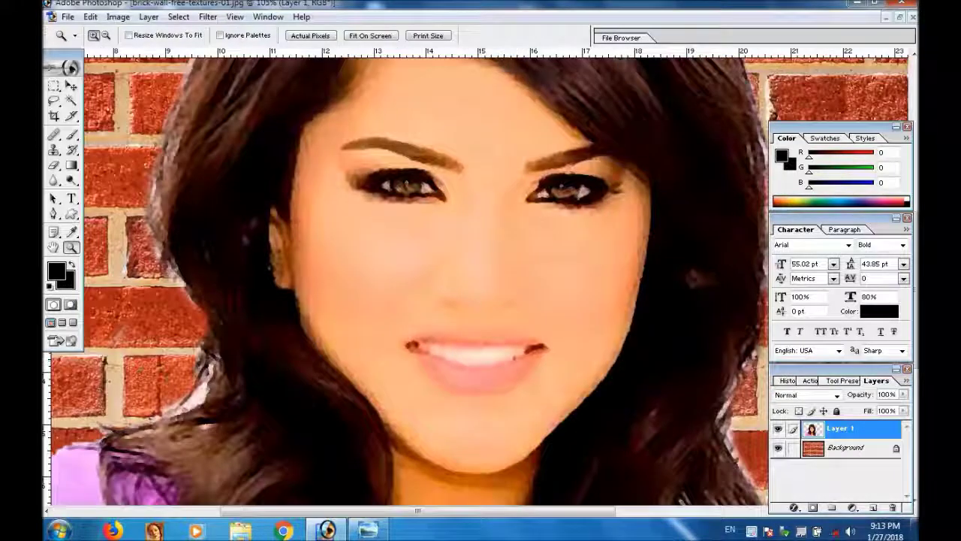
drag(293, 218, 420, 300)
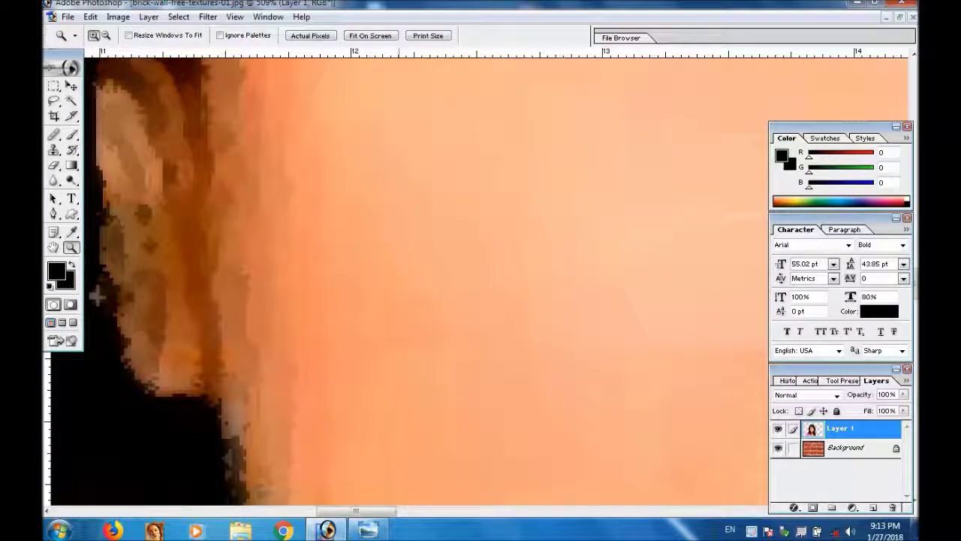
key(ctrl+minus)
key(ctrl+minus)
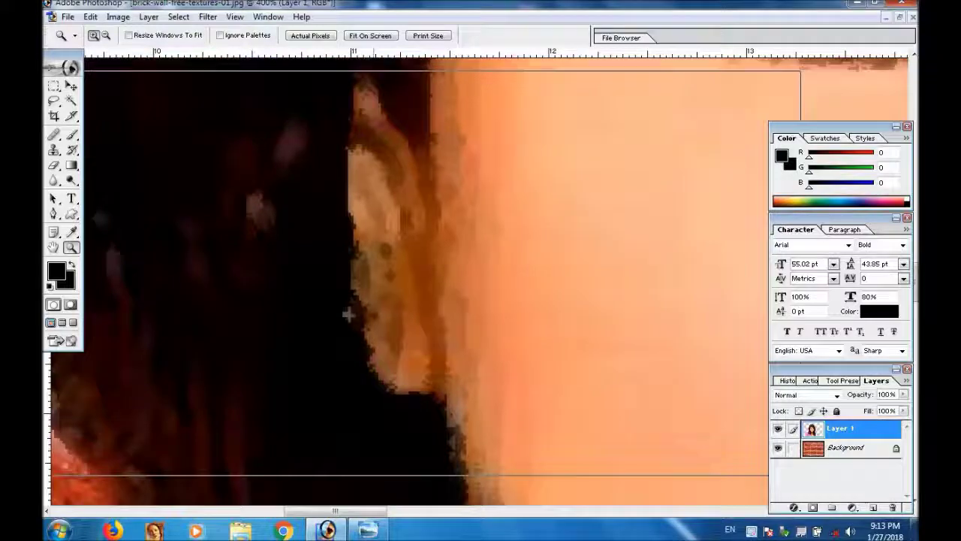
key(ctrl+minus)
key(ctrl+minus)
key(ctrl+minus)
key(ctrl+minus)
key(ctrl+minus)
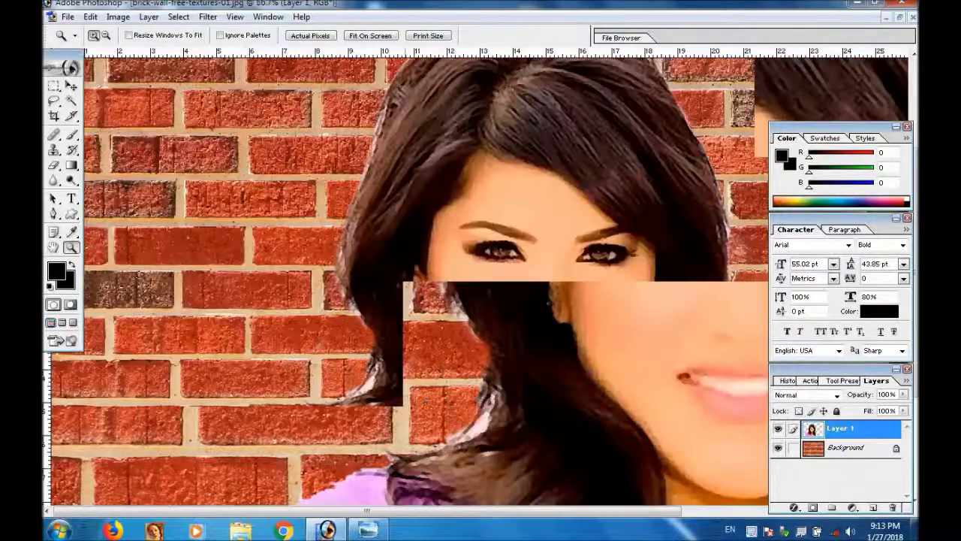
key(ctrl+minus)
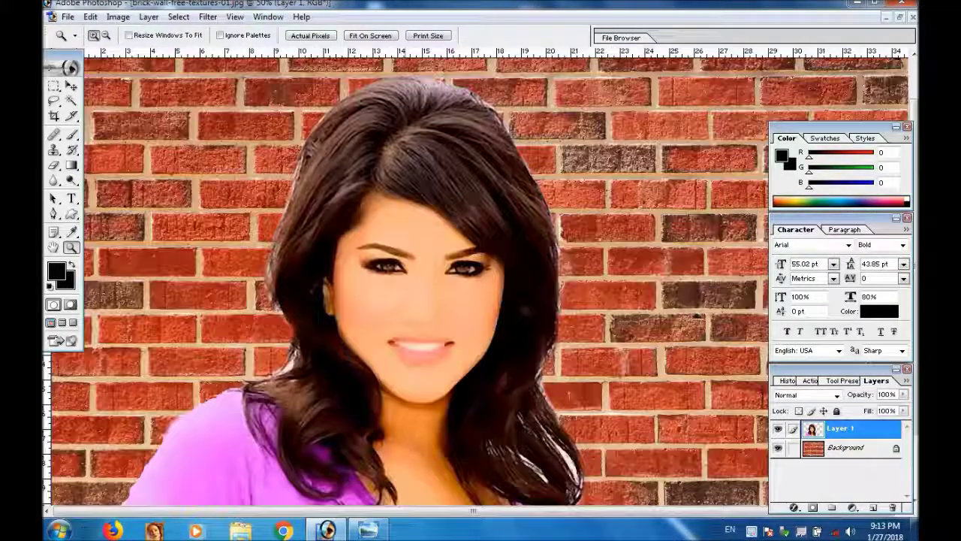
key(Tab)
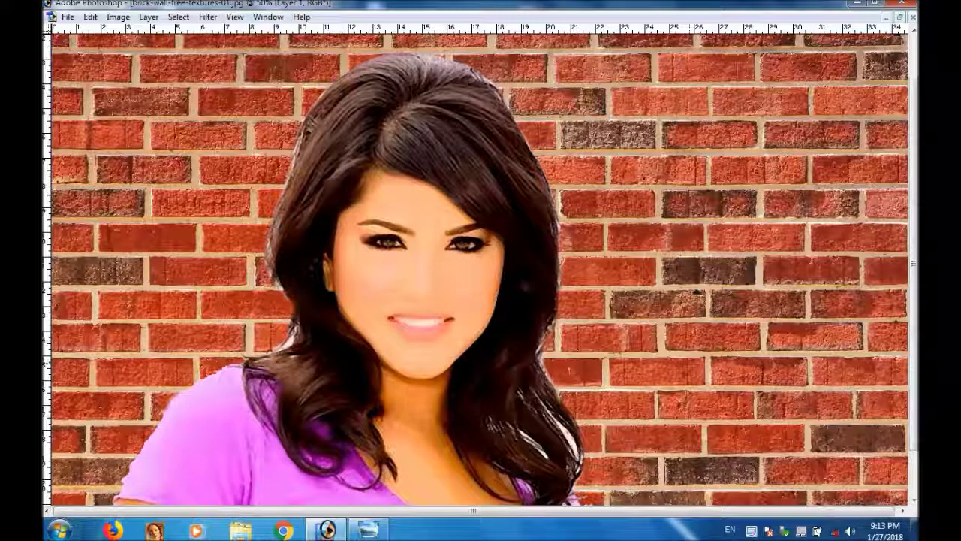
key(Tab)
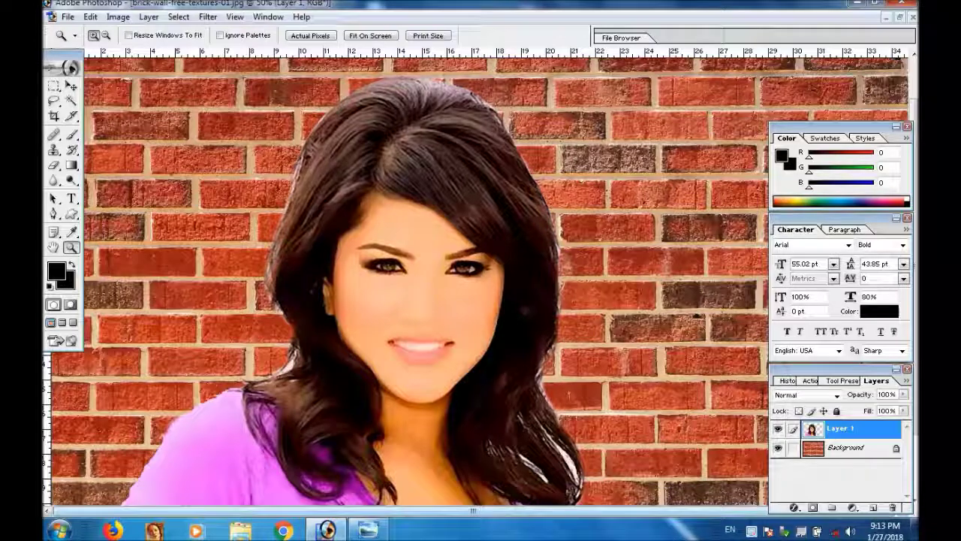
click(794, 508)
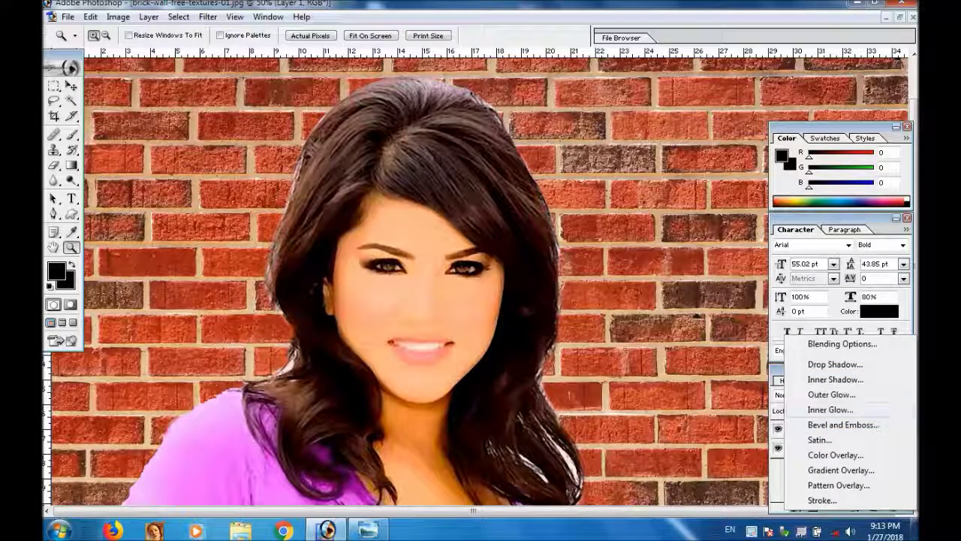
Give the portrait layer a thicker black Stroke layer style
click(822, 500)
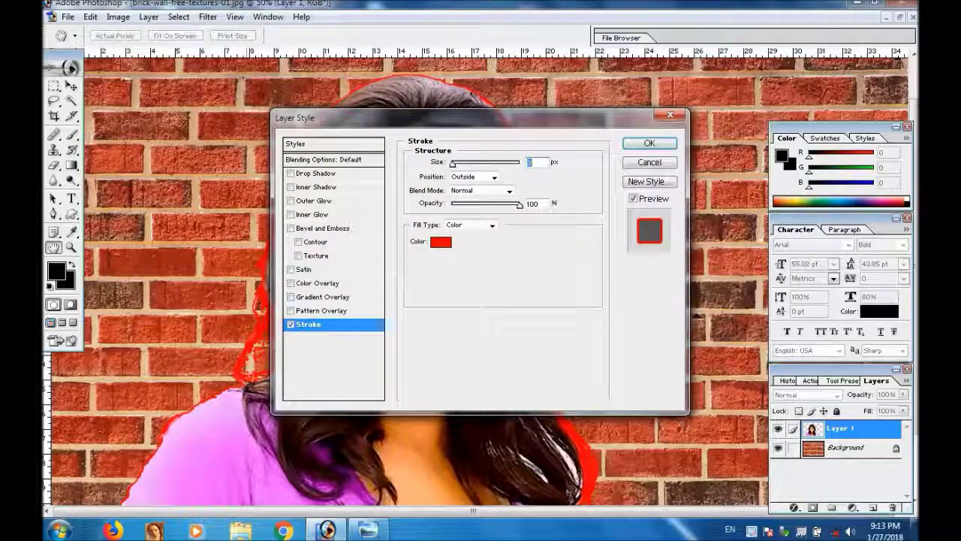
click(441, 241)
drag(462, 323, 496, 356)
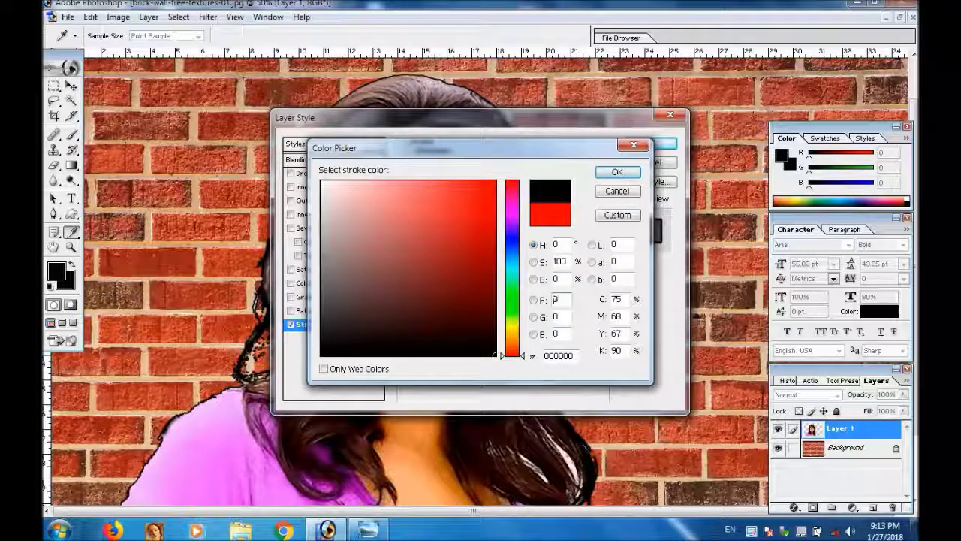
click(618, 172)
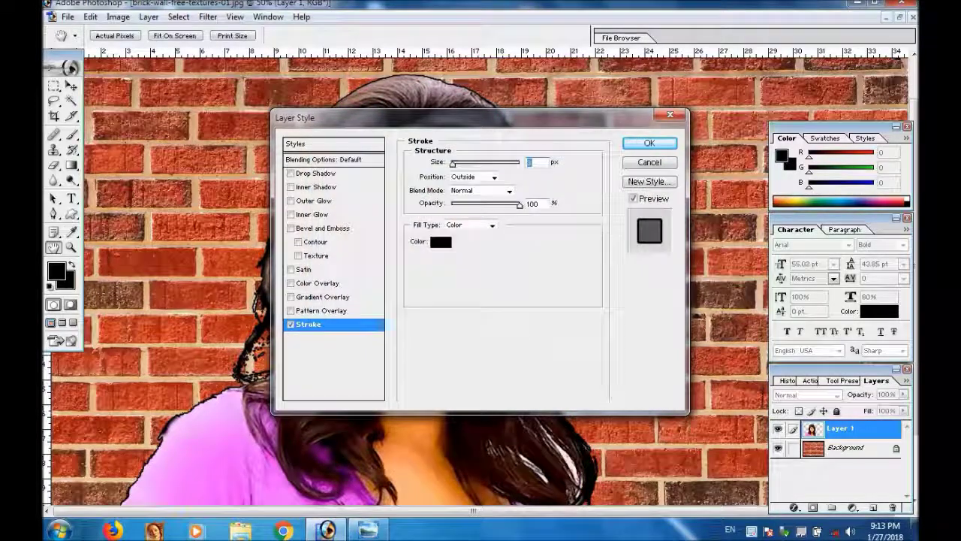
drag(452, 164, 455, 163)
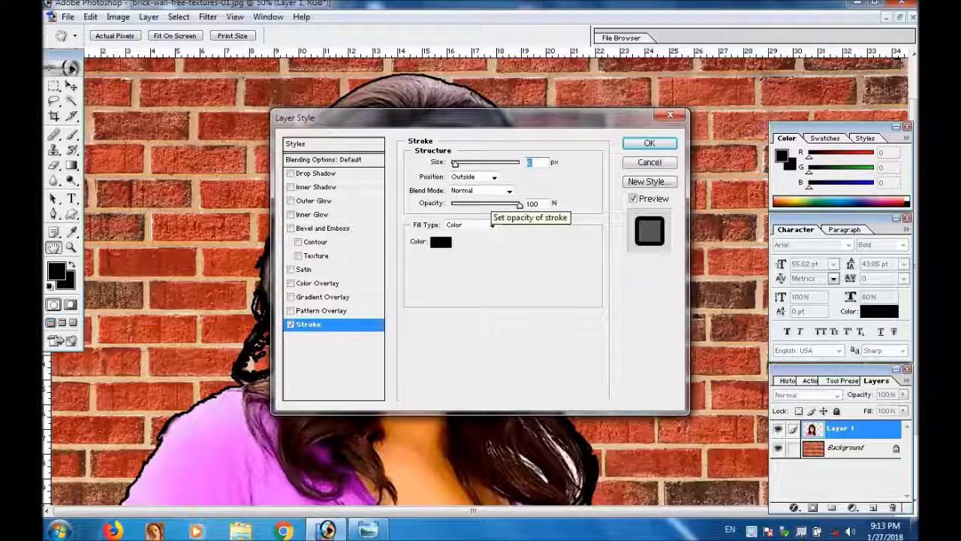
key(Return)
key(z)
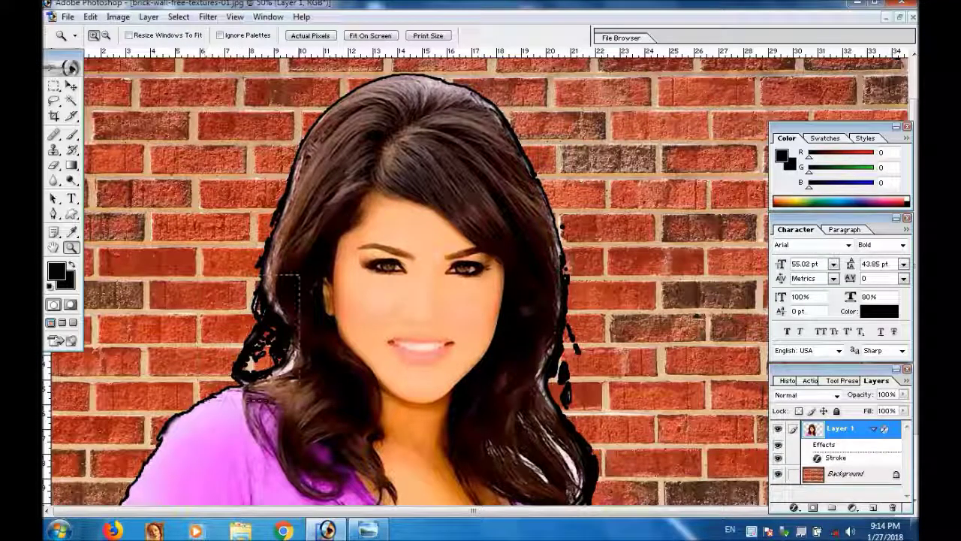
Zoom into the left hair edge and erase the stray black stroke beside it
drag(139, 272, 386, 405)
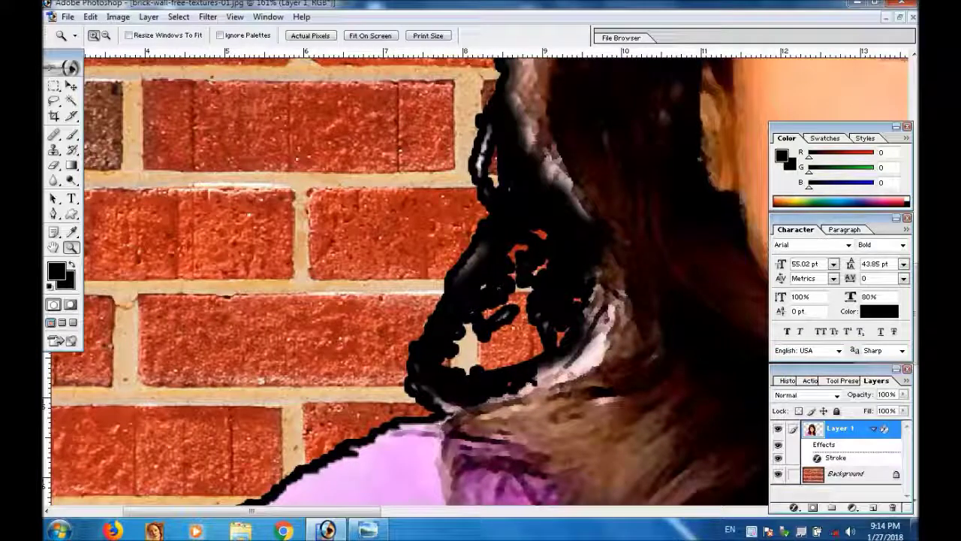
click(53, 166)
drag(359, 247, 481, 248)
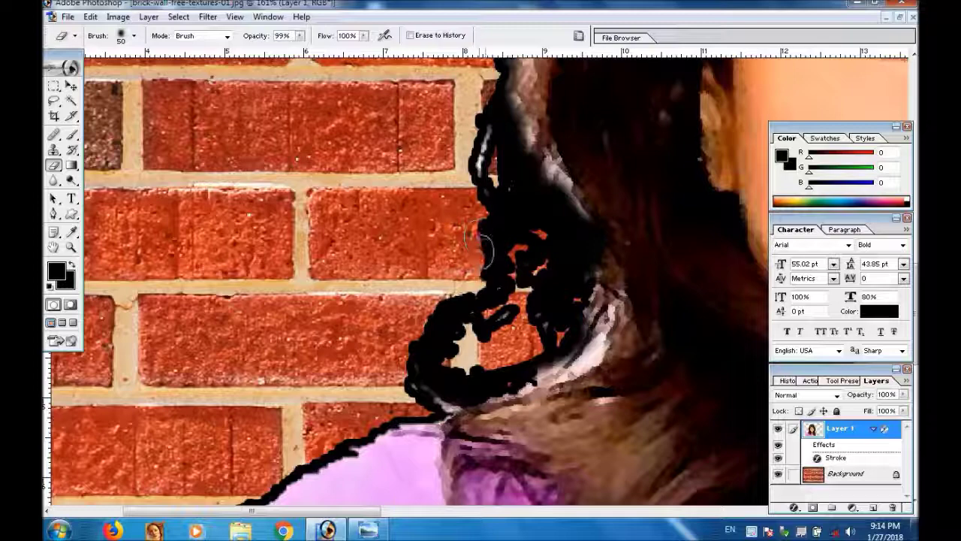
mouse_move(479, 248)
mouse_down()
mouse_move(467, 123)
mouse_move(405, 345)
mouse_move(511, 308)
mouse_move(394, 383)
mouse_move(466, 338)
mouse_move(511, 286)
mouse_move(500, 203)
mouse_move(474, 163)
mouse_up()
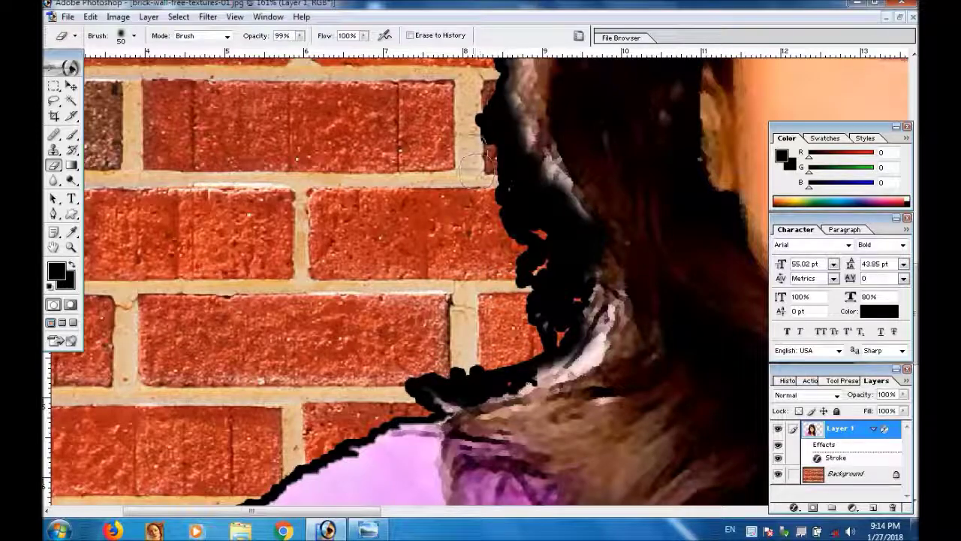
Erase the black stroke blobs along the right hair edge, then zoom back out to 33.3%
drag(465, 248, 338, 428)
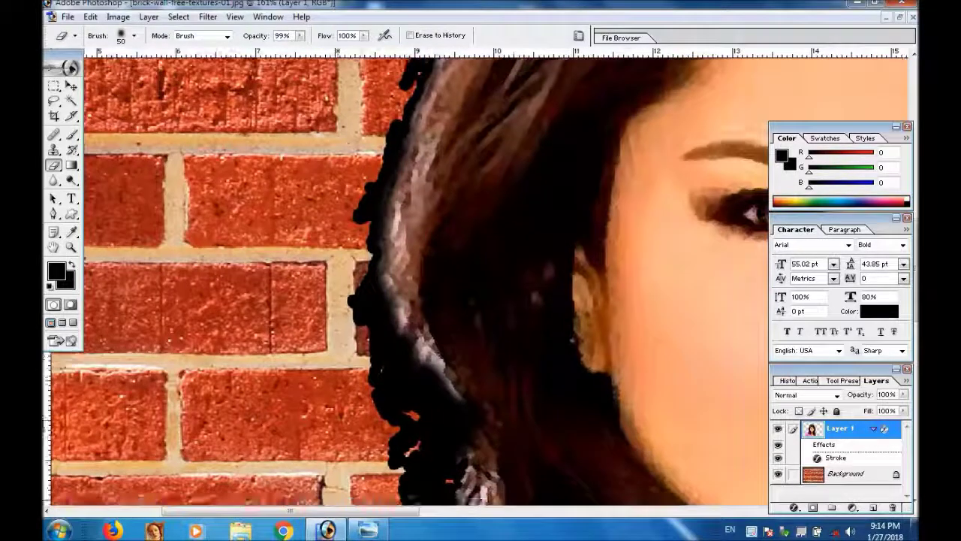
drag(526, 225, 473, 353)
drag(473, 225, 338, 421)
drag(601, 225, 301, 338)
drag(526, 225, 300, 262)
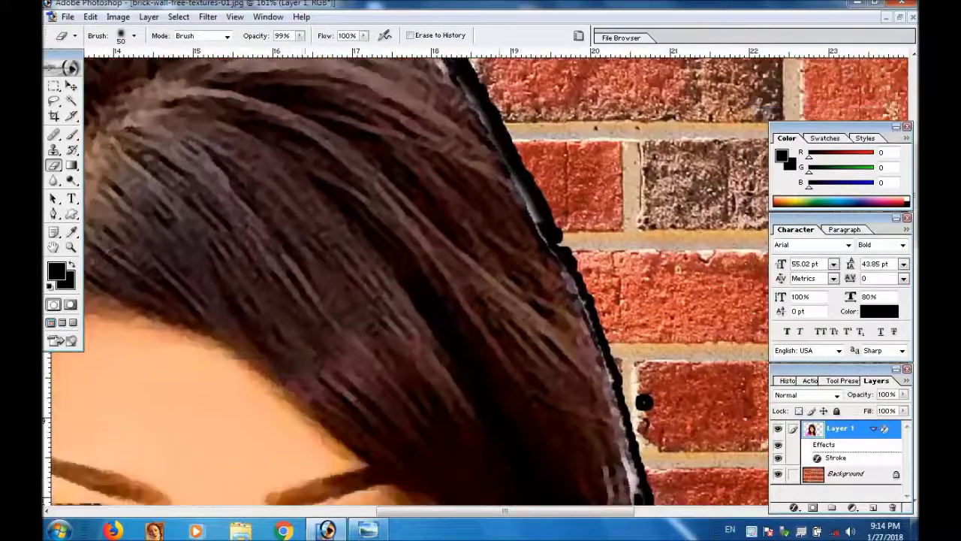
drag(659, 403, 581, 287)
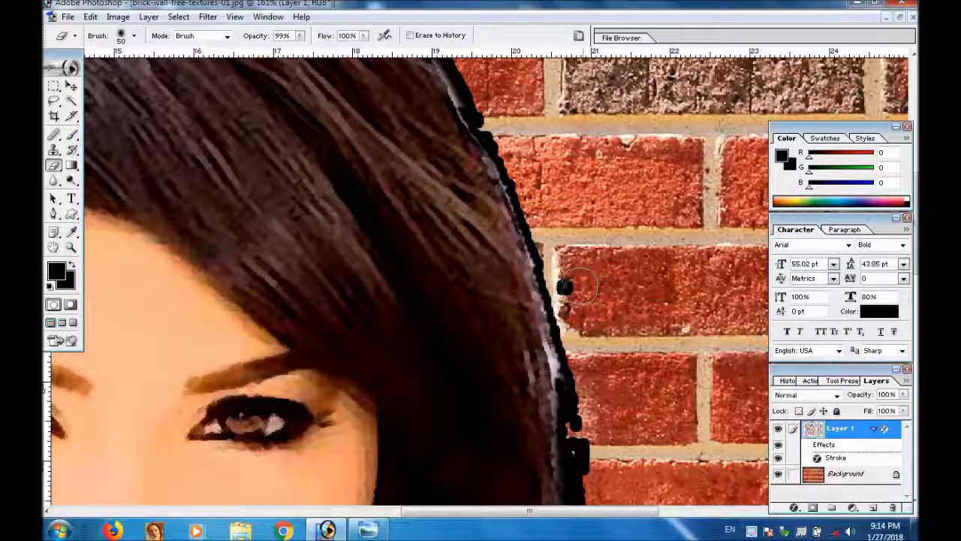
drag(578, 286, 526, 126)
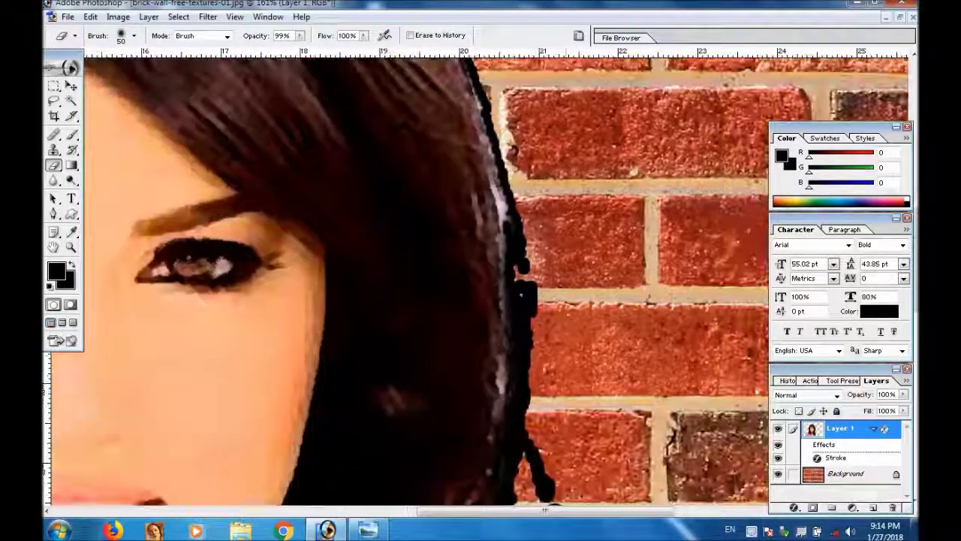
drag(564, 499, 534, 350)
click(520, 339)
click(518, 342)
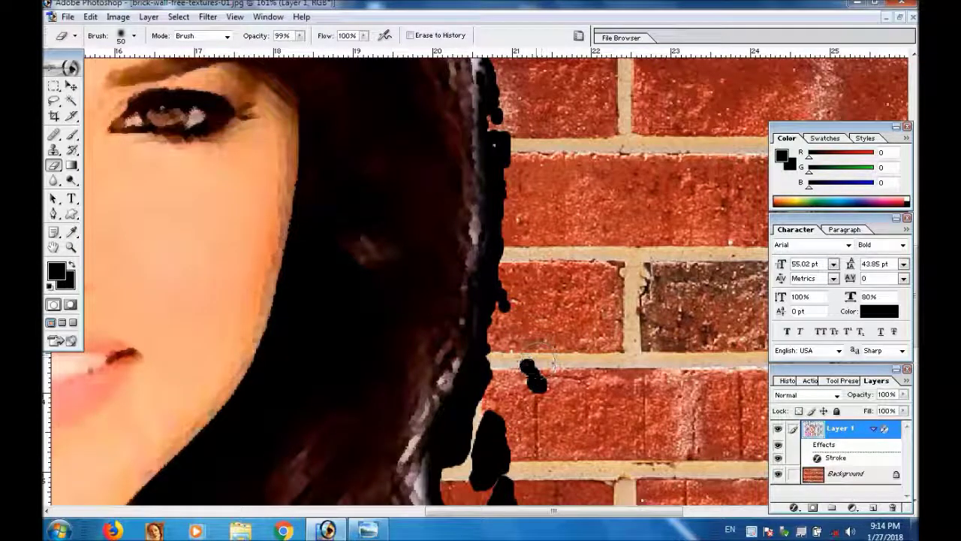
mouse_move(530, 367)
mouse_down()
mouse_move(535, 379)
mouse_move(535, 274)
mouse_move(488, 305)
mouse_move(484, 295)
mouse_up()
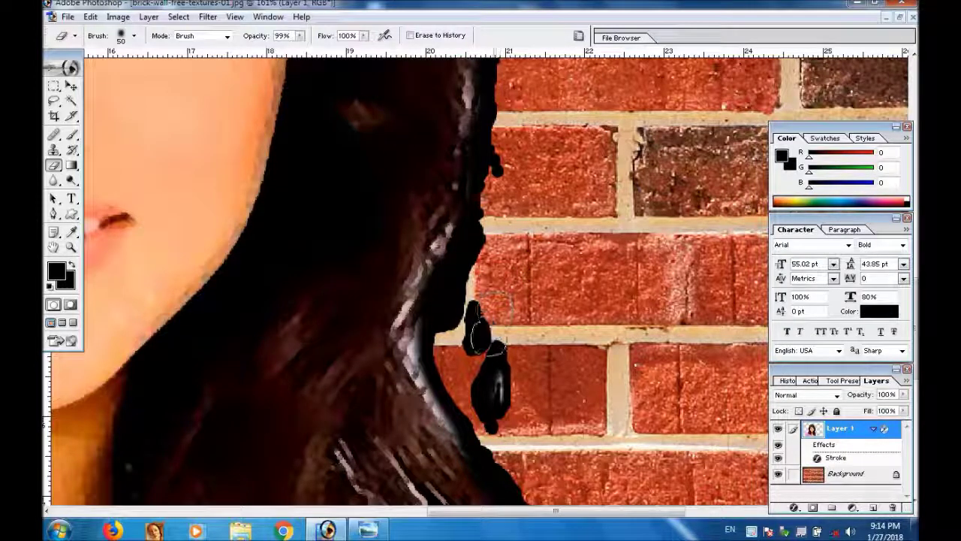
click(469, 347)
mouse_move(488, 360)
mouse_down()
mouse_move(491, 407)
mouse_move(516, 406)
mouse_move(534, 218)
mouse_up()
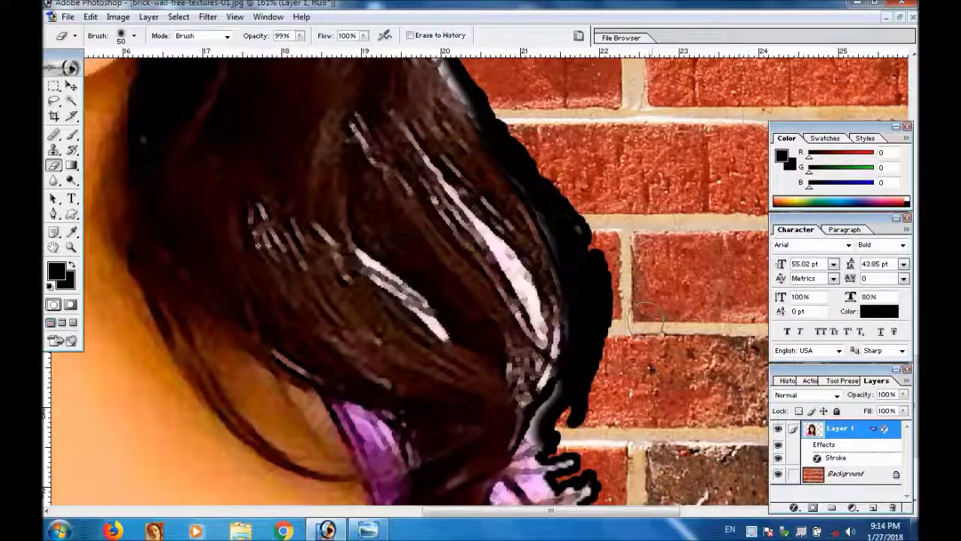
key(ctrl+minus)
key(ctrl+minus)
key(ctrl+minus)
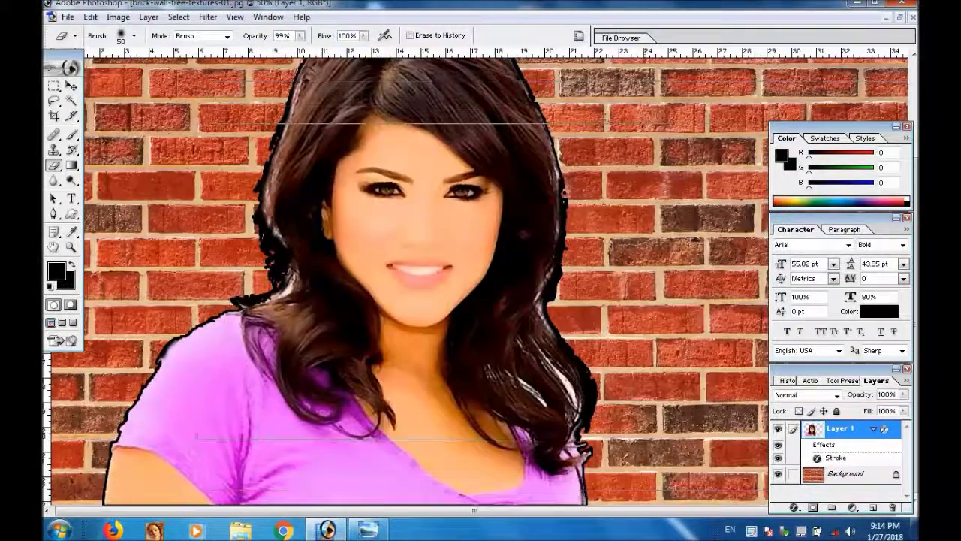
key(ctrl+minus)
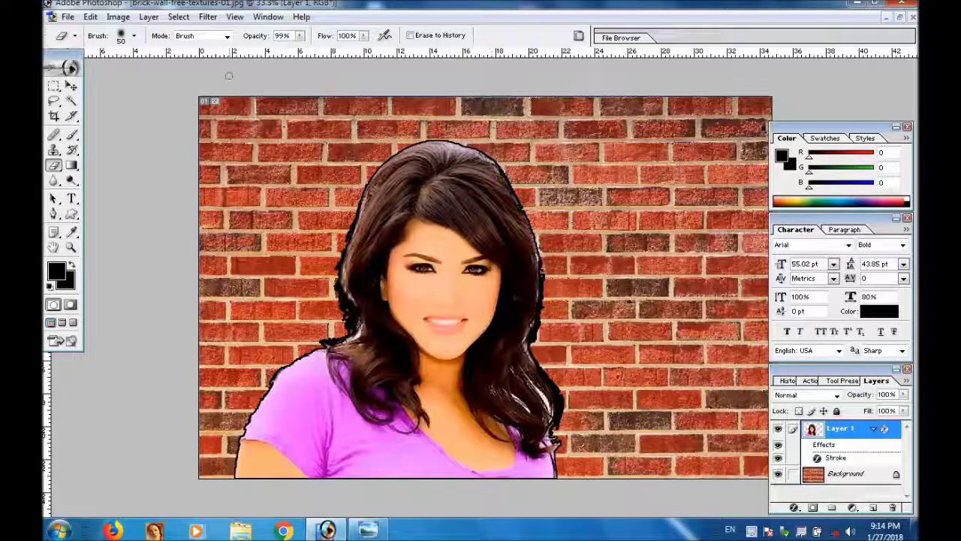
Set Layer 1's blend mode to Overlay
key(v)
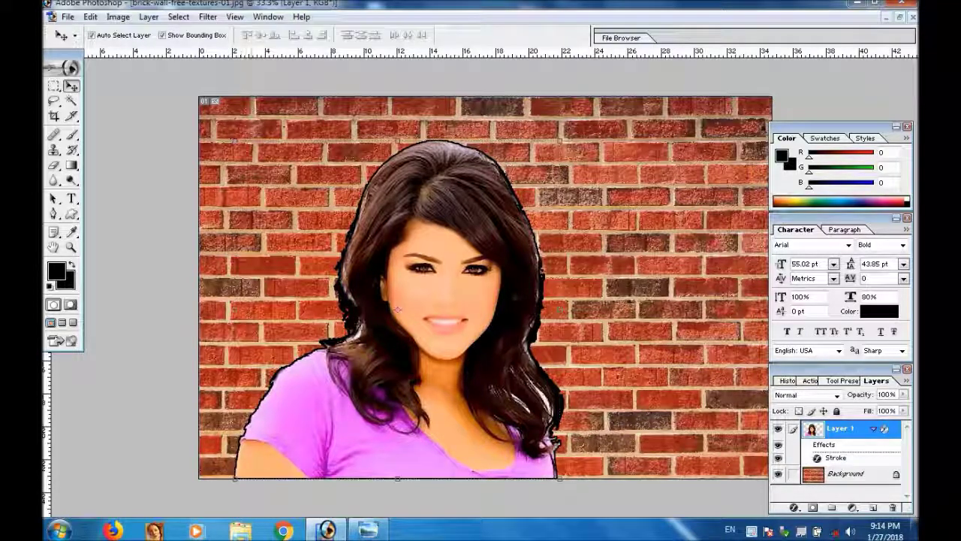
right_click(252, 120)
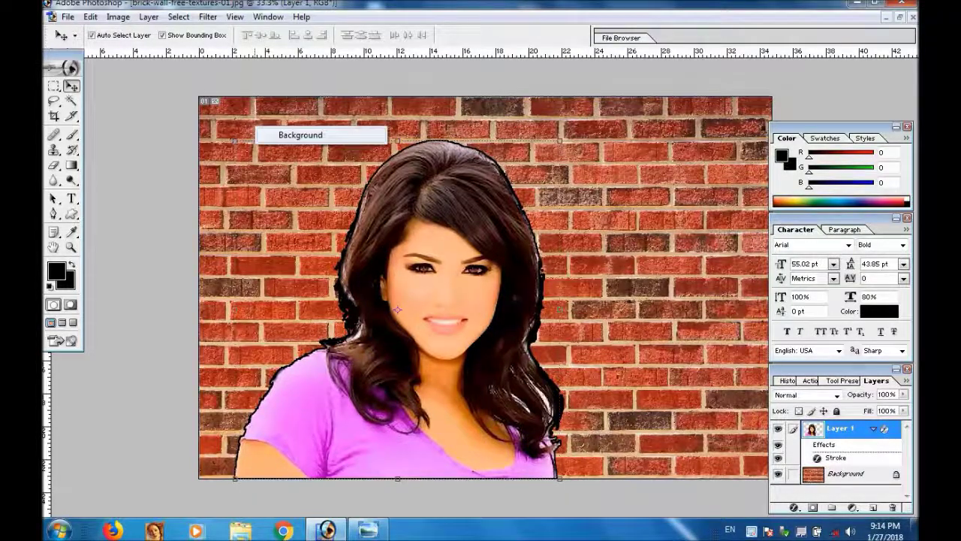
click(301, 132)
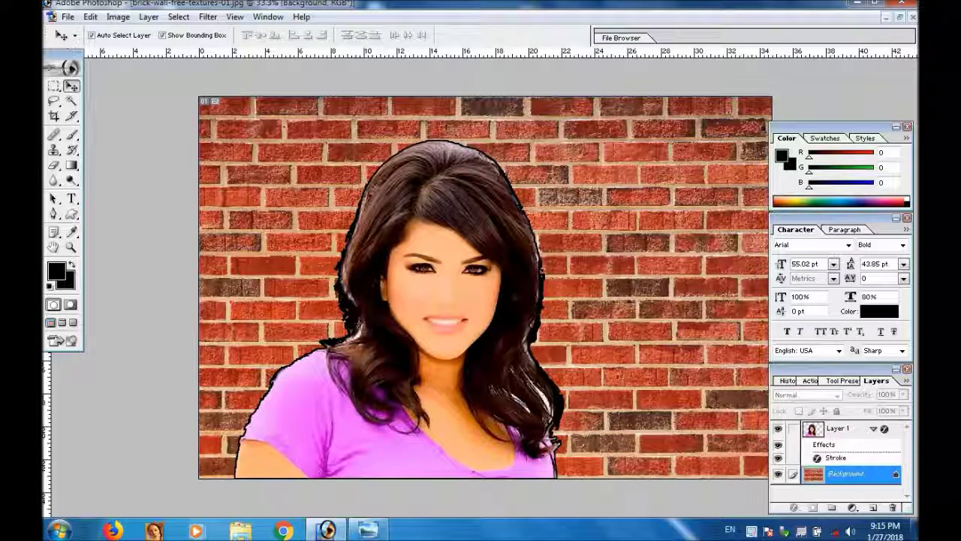
click(837, 428)
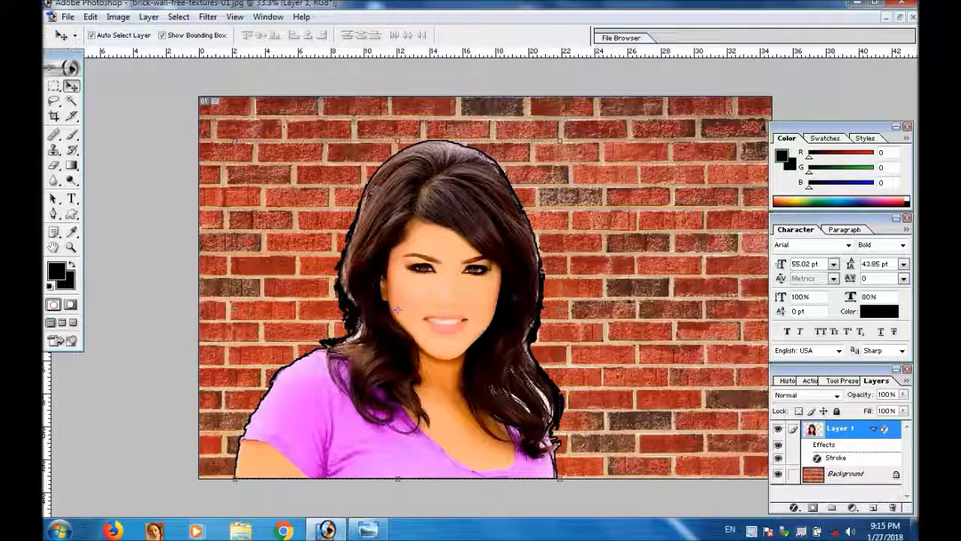
click(835, 394)
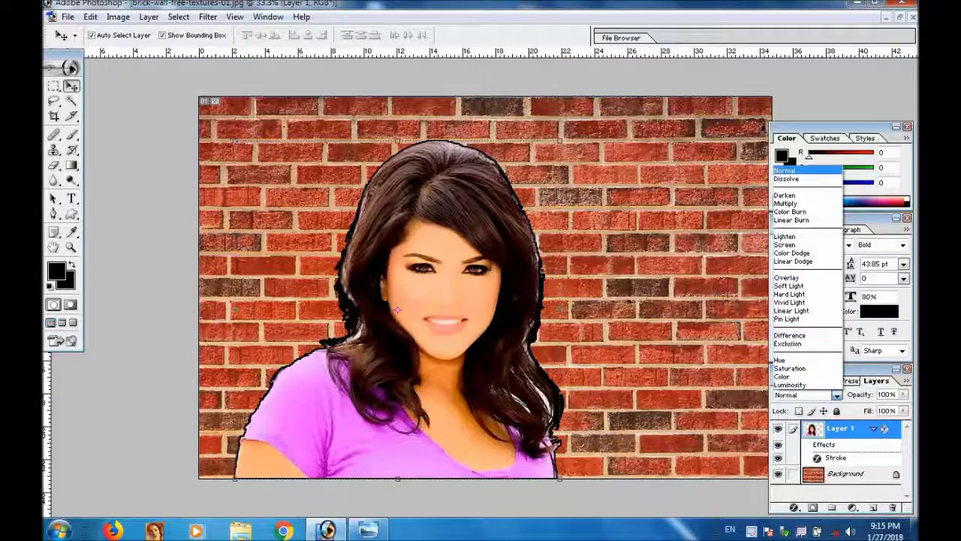
click(787, 277)
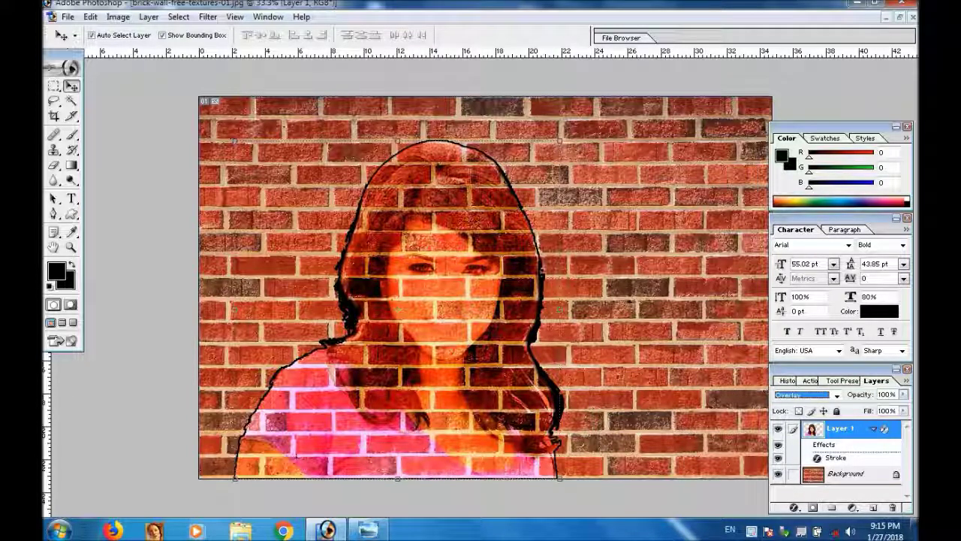
Lower Layer 1's opacity to 80%, then select the brick Background layer
click(903, 395)
drag(904, 407, 895, 408)
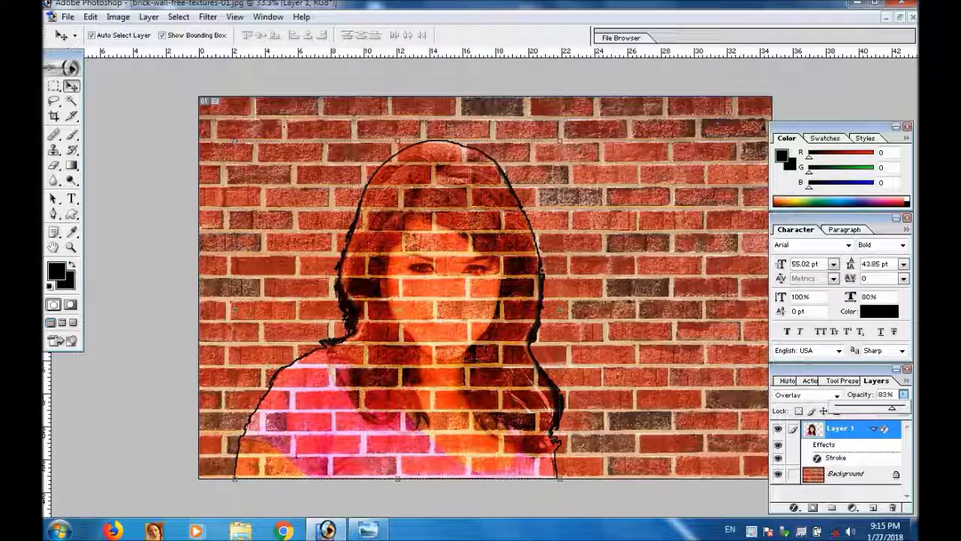
drag(893, 408, 891, 408)
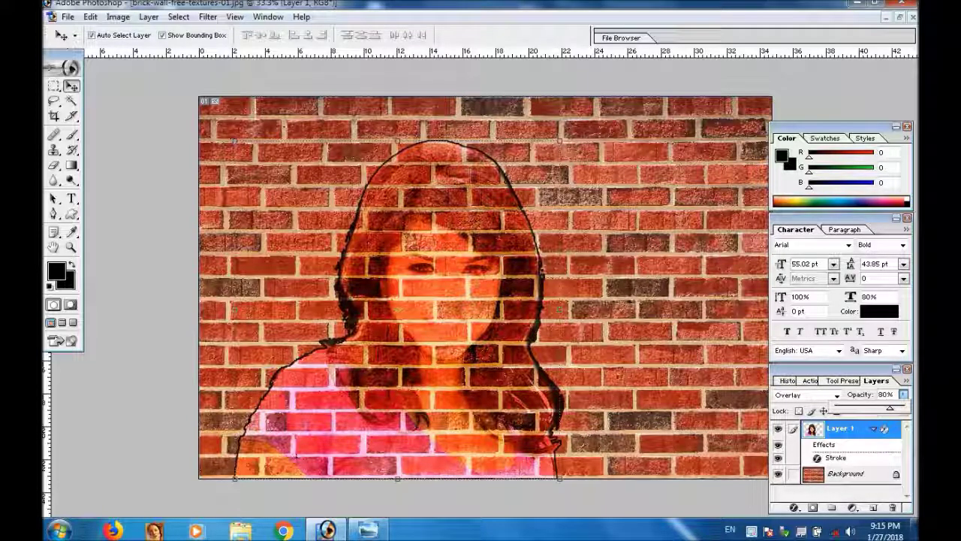
key(Return)
drag(682, 157, 847, 473)
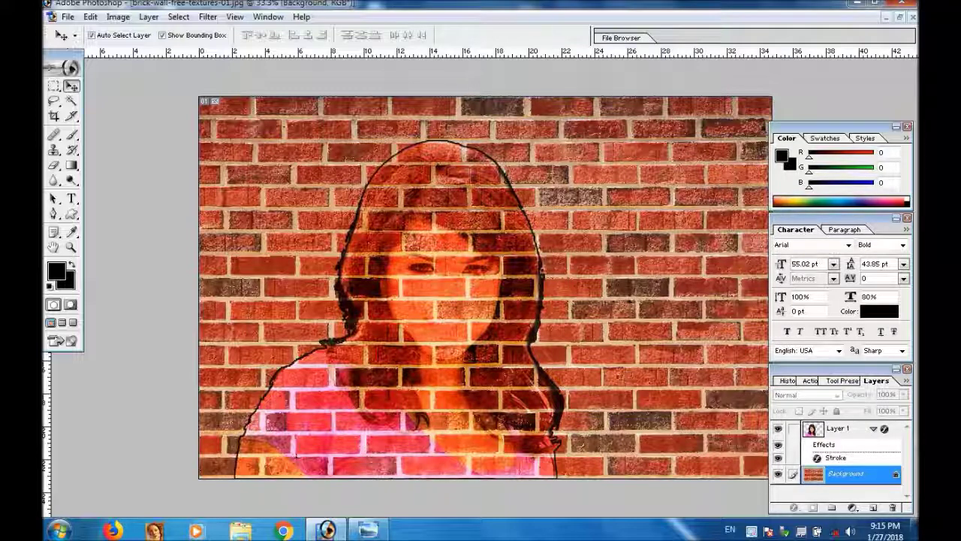
Convert the locked brick Background into an ordinary layer named Layer 0
double_click(846, 473)
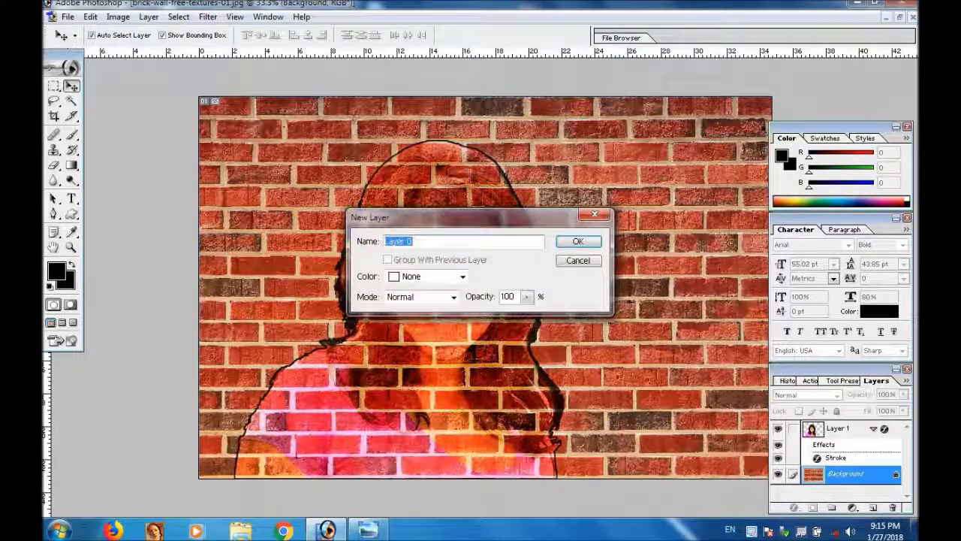
key(Return)
click(904, 395)
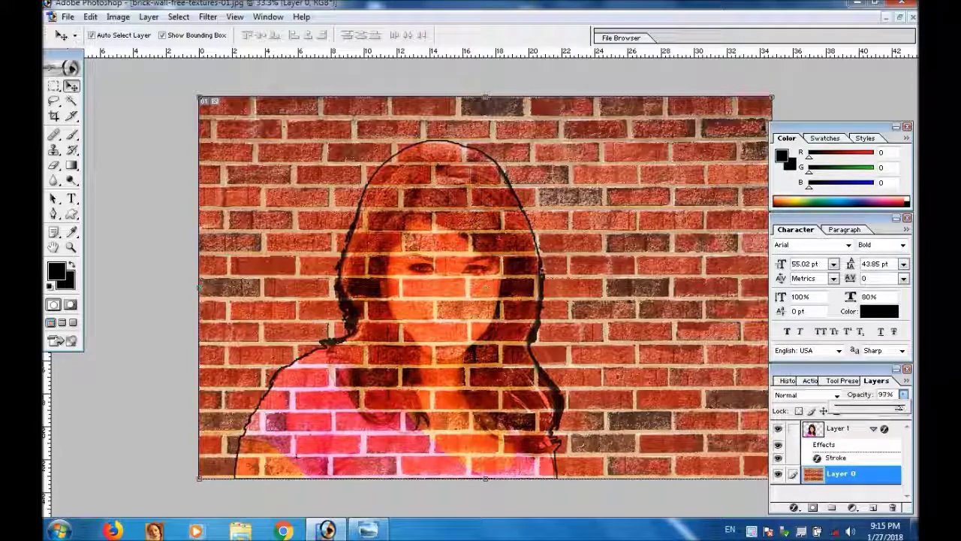
mouse_move(903, 408)
mouse_down()
mouse_move(894, 408)
mouse_move(903, 408)
mouse_up()
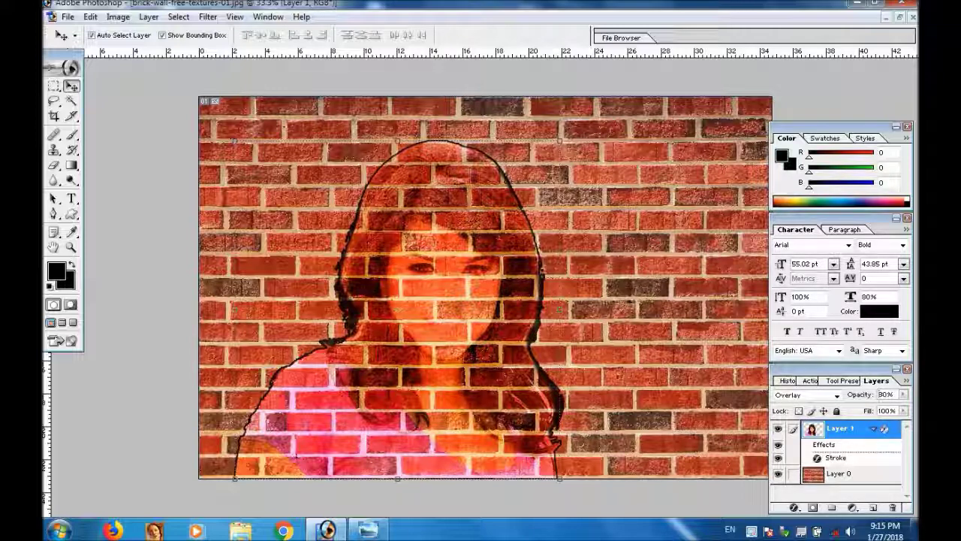
Adjust the portrait layer's opacity with the number keys 8, 3 and 9
key(8)
key(3)
key(9)
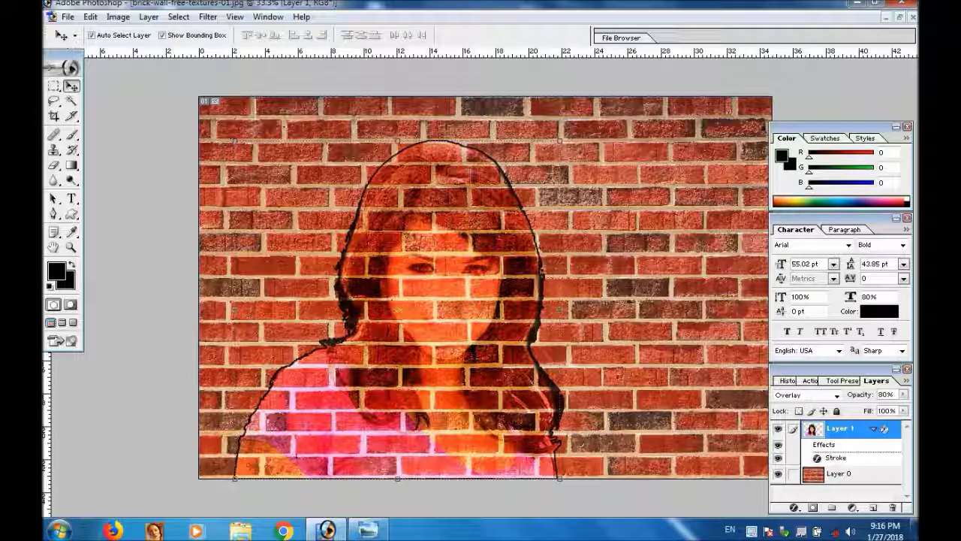
click(208, 17)
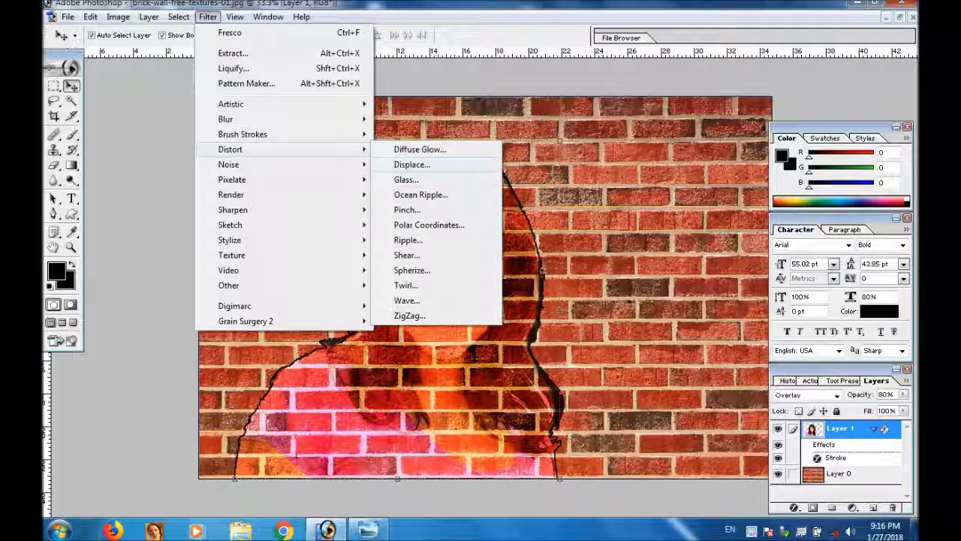
Set the Displace filter's Horizontal and Vertical Scale to 5
click(412, 164)
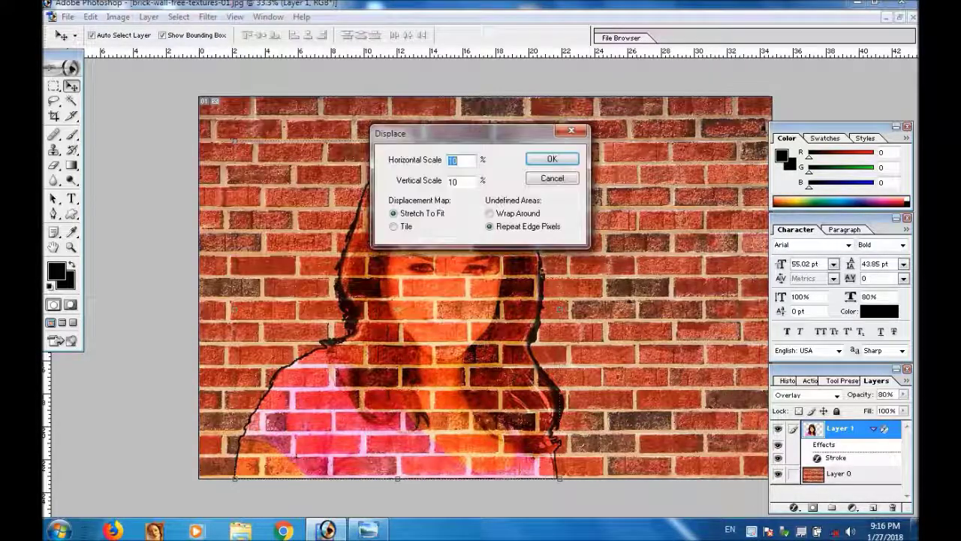
text(5)
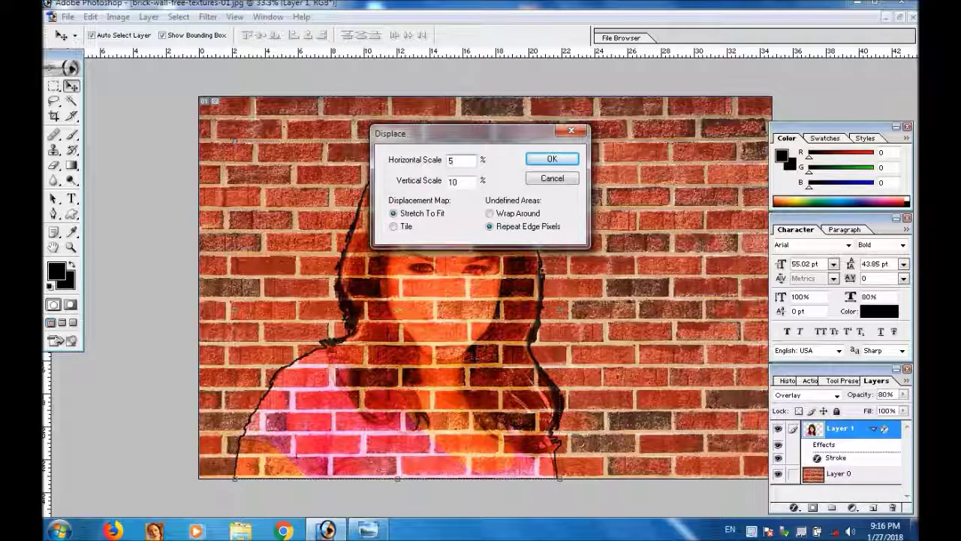
key(Tab)
text(5)
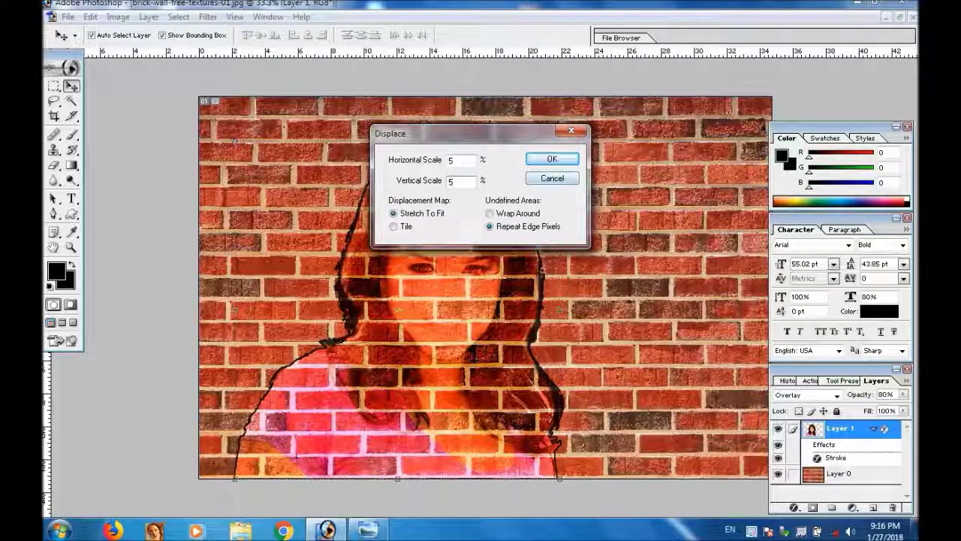
key(Return)
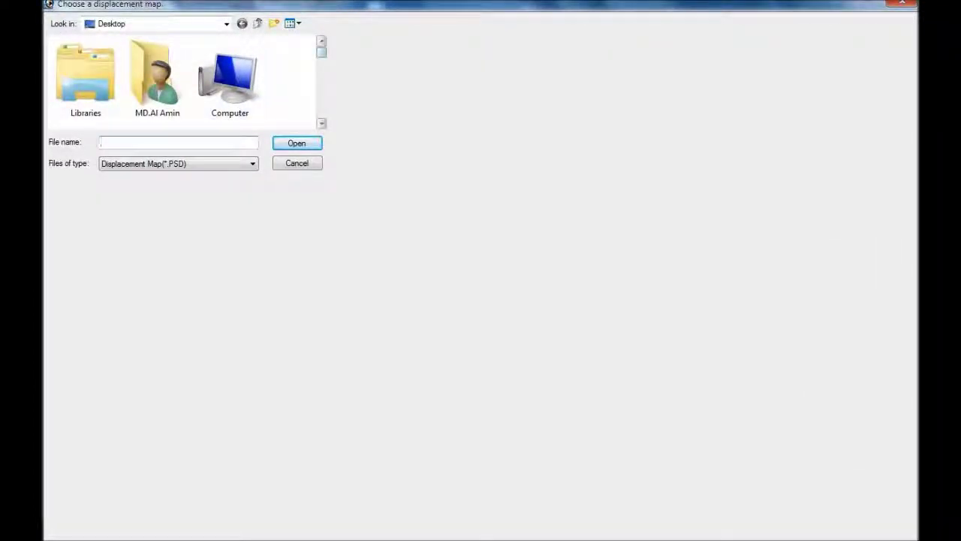
Choose dewplace.psd as the displacement map
scroll(184, 82, down, 1)
scroll(184, 83, down, 1)
scroll(184, 82, down, 1)
scroll(184, 83, down, 1)
scroll(184, 83, down, 1)
scroll(184, 83, down, 1)
scroll(184, 83, down, 1)
scroll(184, 83, down, 1)
scroll(184, 82, down, 1)
scroll(184, 83, down, 1)
scroll(184, 83, down, 1)
double_click(158, 90)
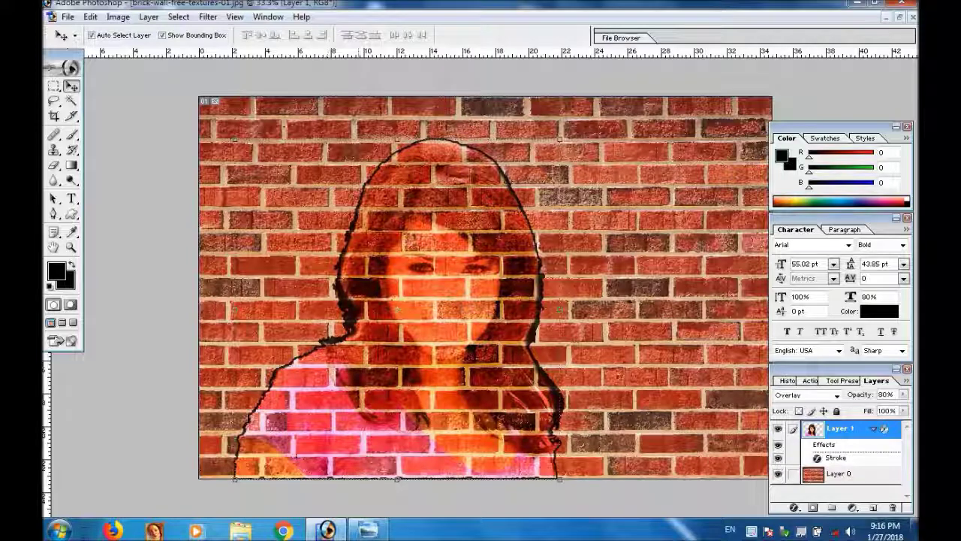
Check the displaced portrait, merge Layer 1 down into Layer 0, and start Free Transform
key(ctrl+0)
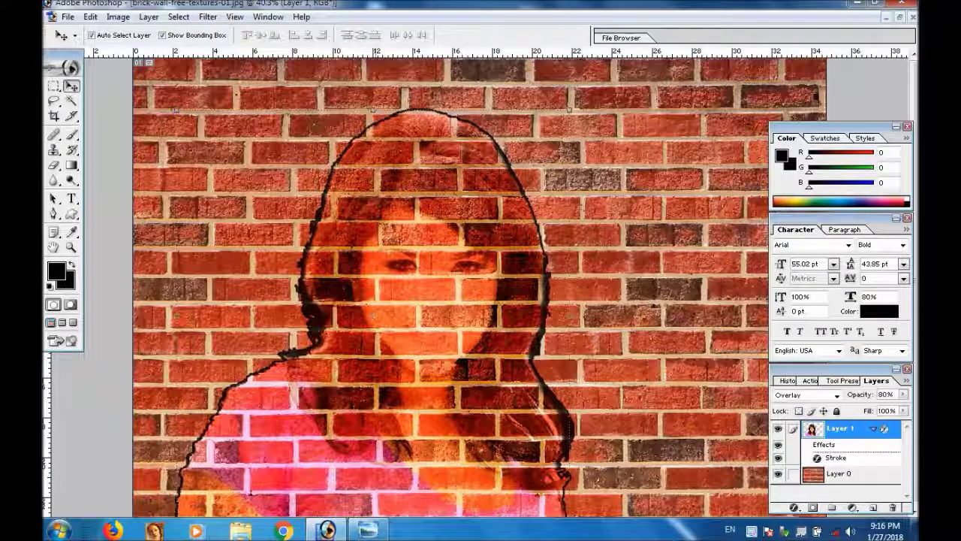
key(ctrl+minus)
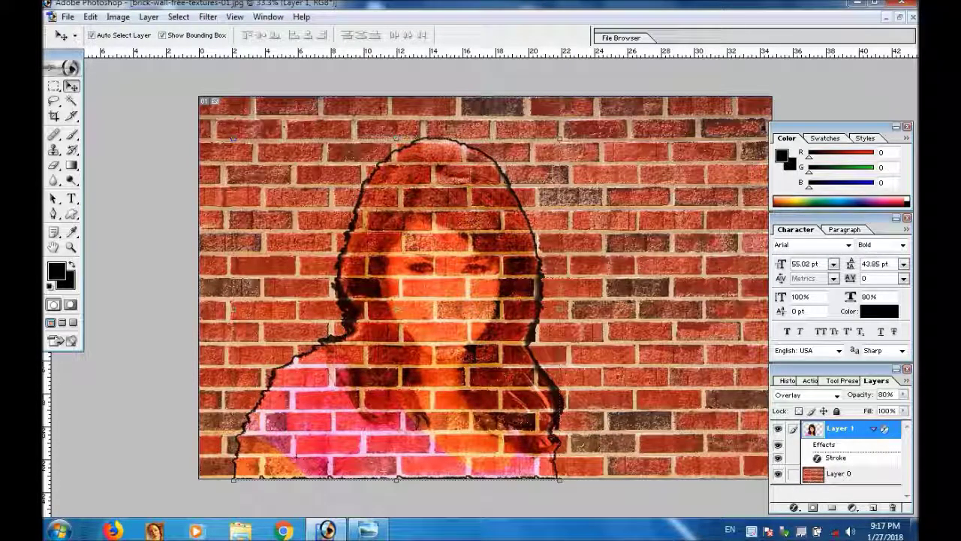
key(ctrl+e)
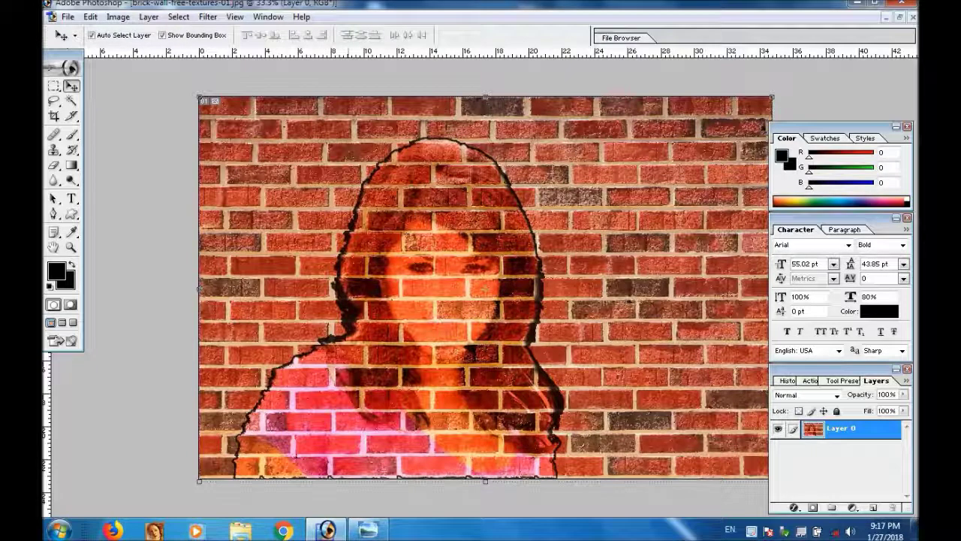
key(ctrl+t)
right_click(296, 181)
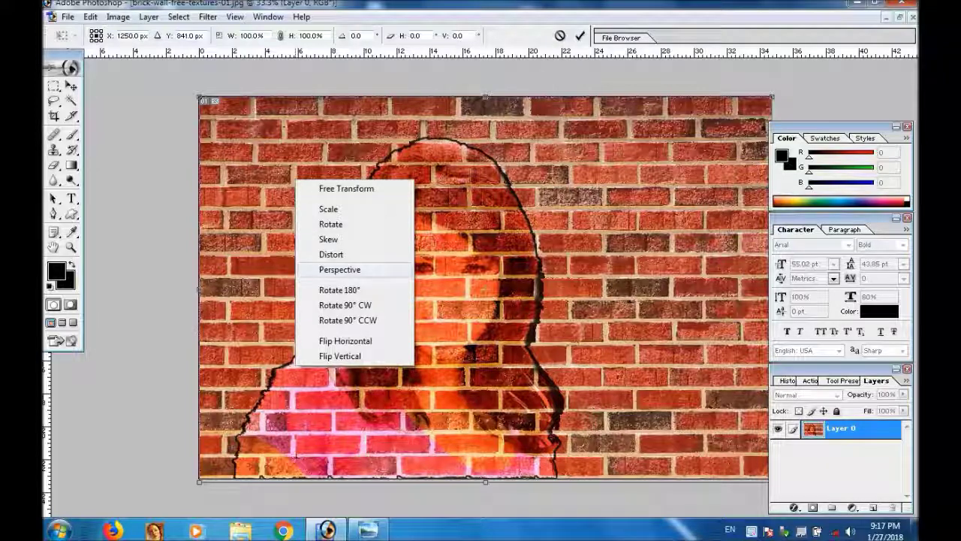
Warp the brick-wall portrait into perspective with the left side taller, then hide all panels
click(339, 269)
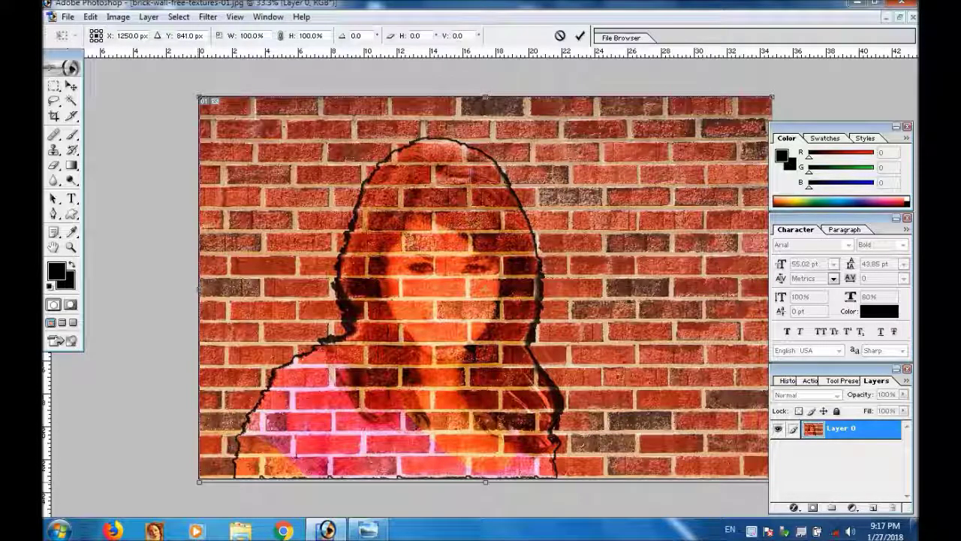
drag(199, 98, 199, 34)
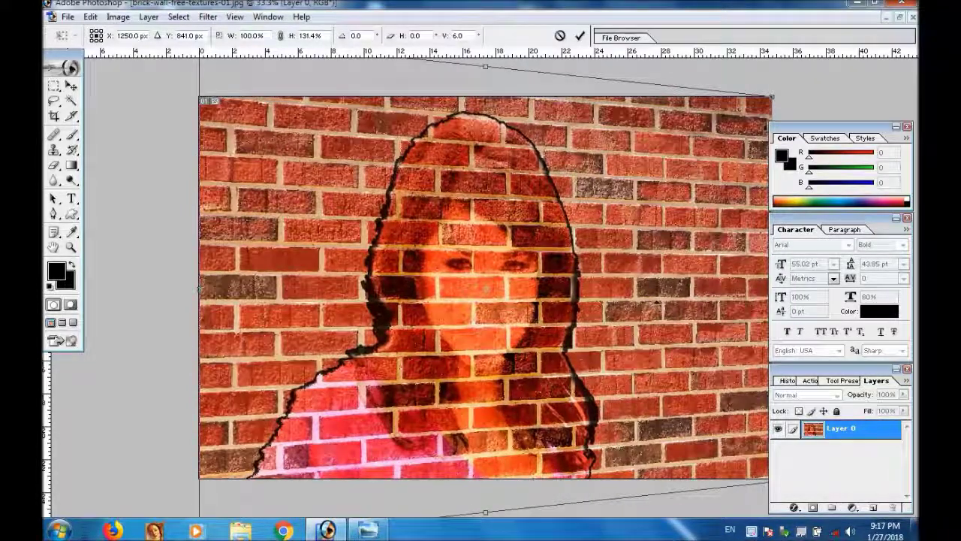
drag(199, 33, 199, 32)
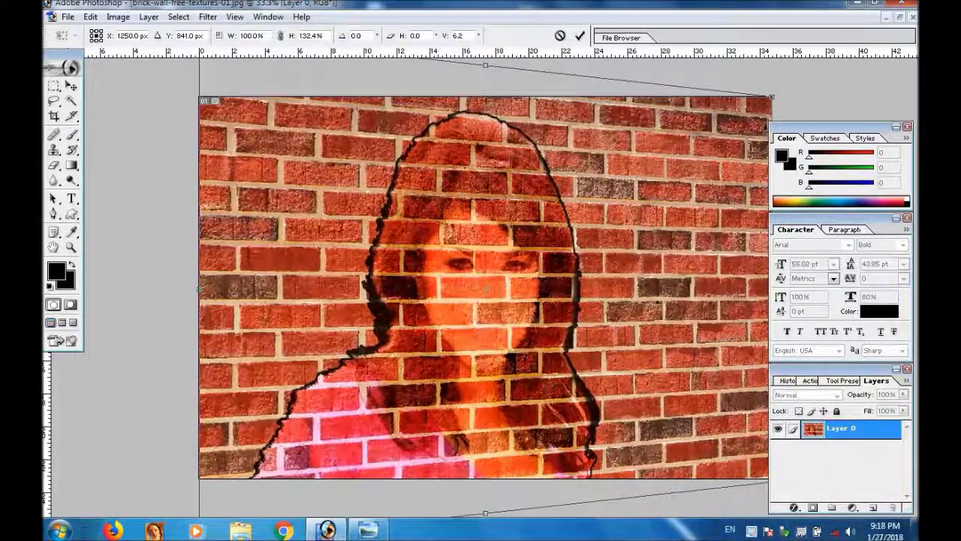
key(Return)
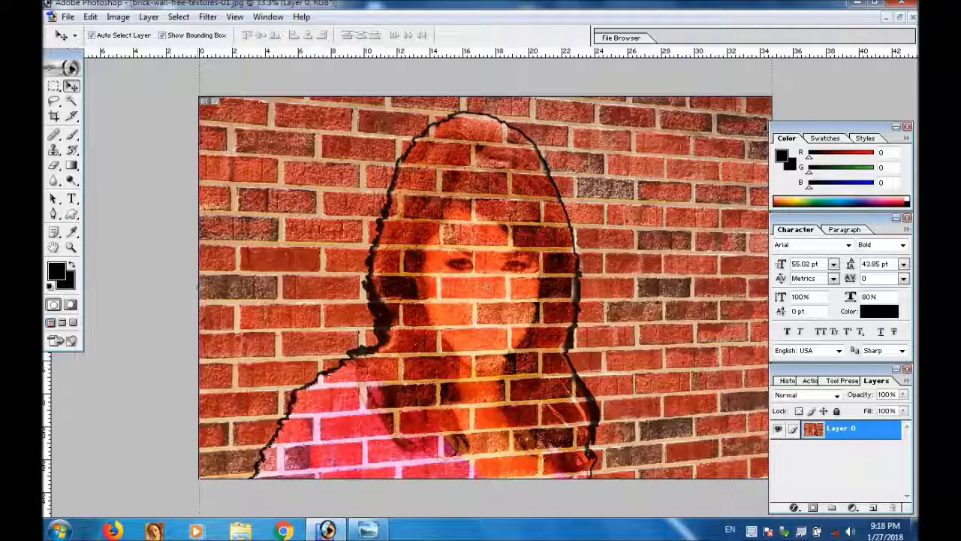
key(Tab)
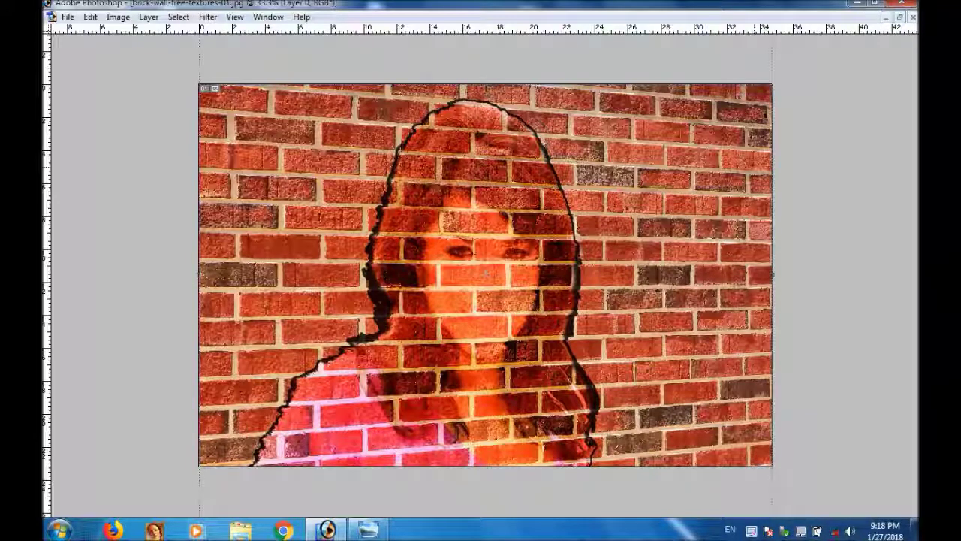
Add an empty Layer 1 above Layer 0, show the panels, and select the whole canvas
key(ctrl+shift+n)
key(Return)
key(Tab)
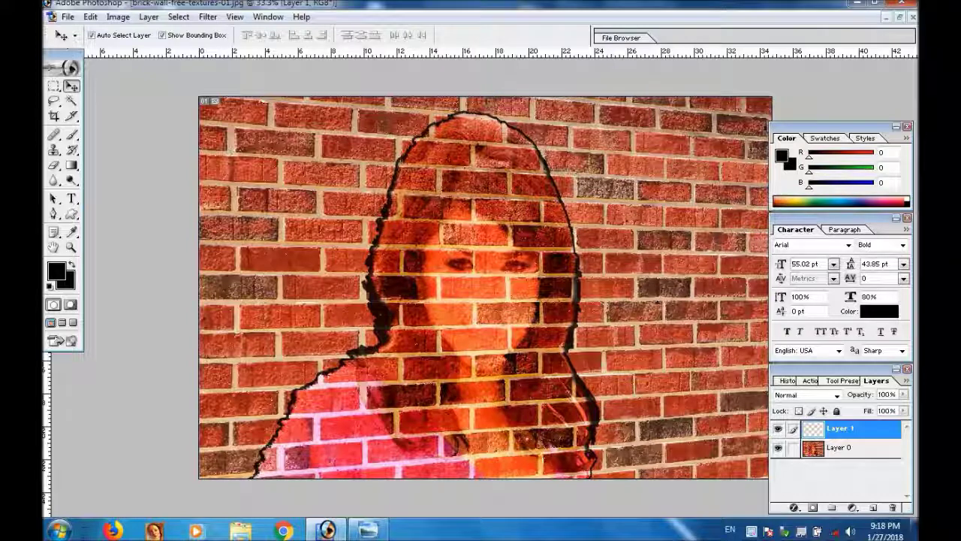
key(ctrl+a)
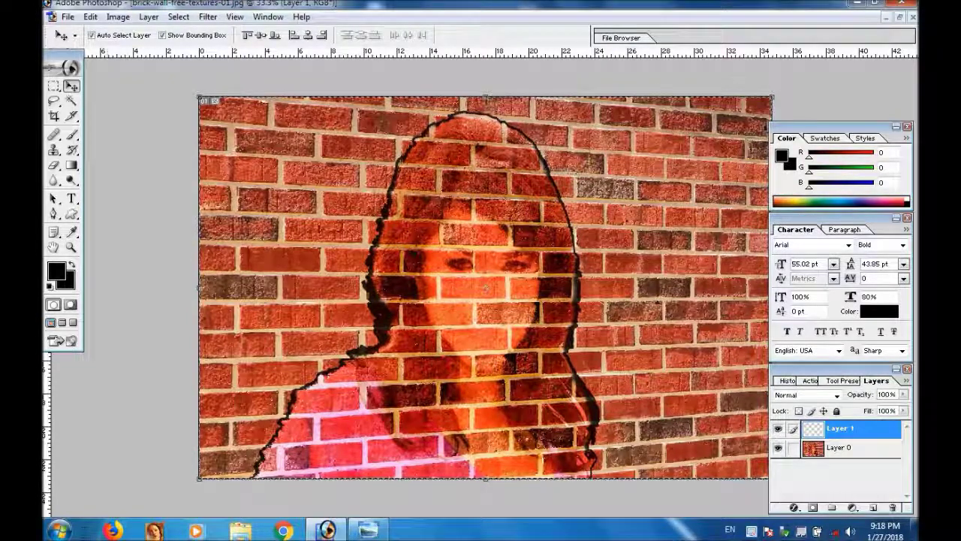
click(72, 165)
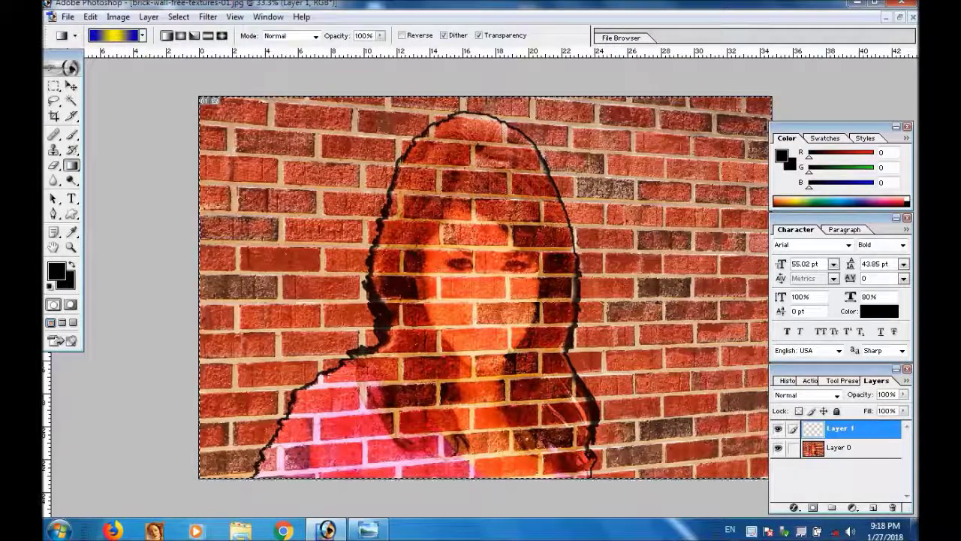
Pick the Black, White gradient preset and draw it horizontally across Layer 1
click(117, 35)
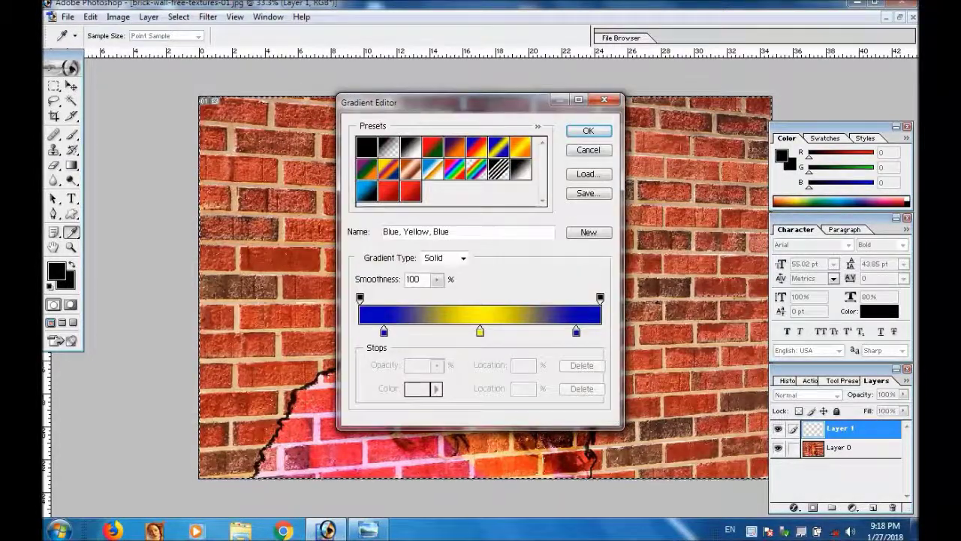
click(520, 169)
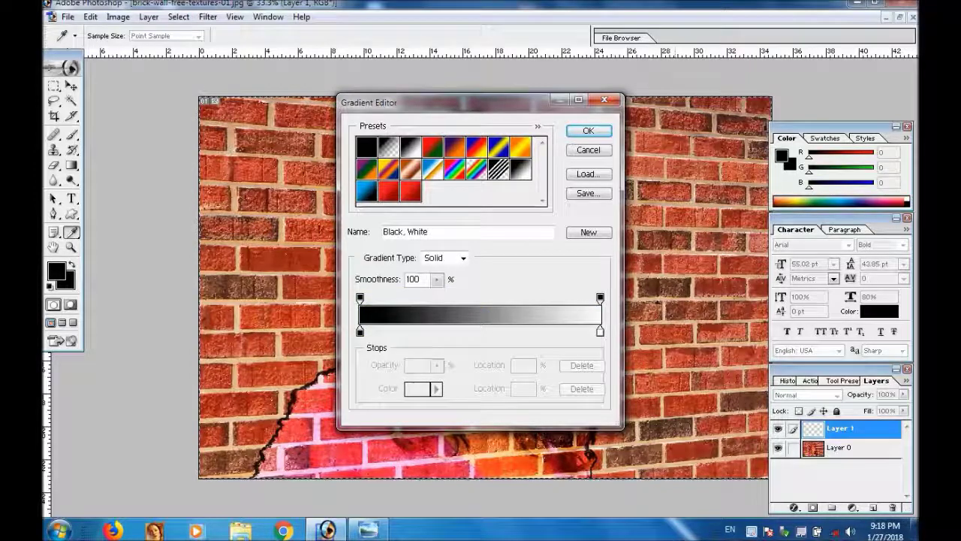
click(588, 131)
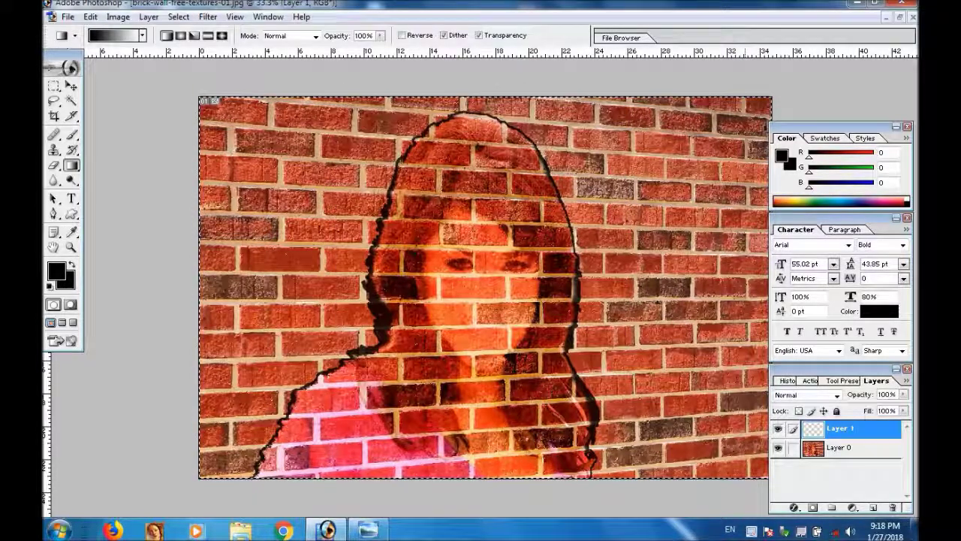
key(Tab)
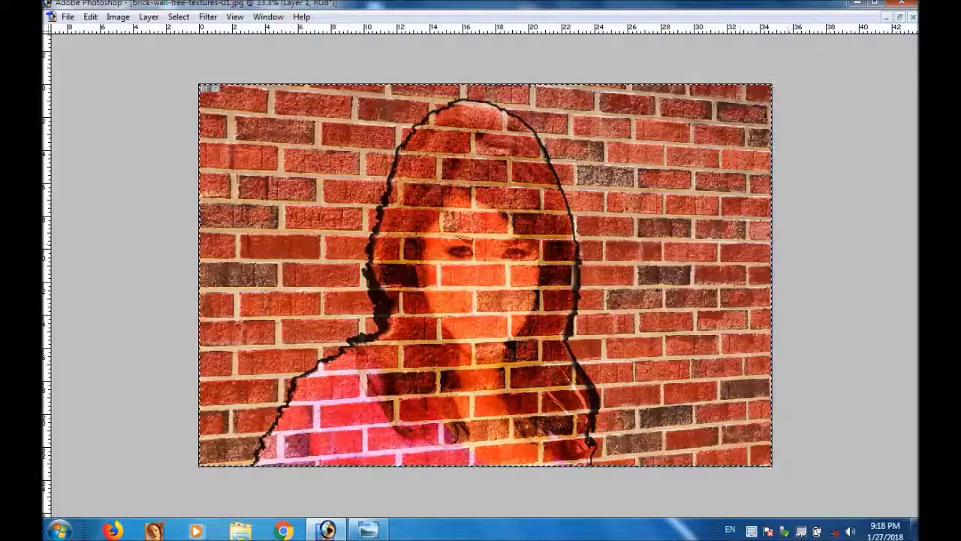
drag(747, 245, 567, 256)
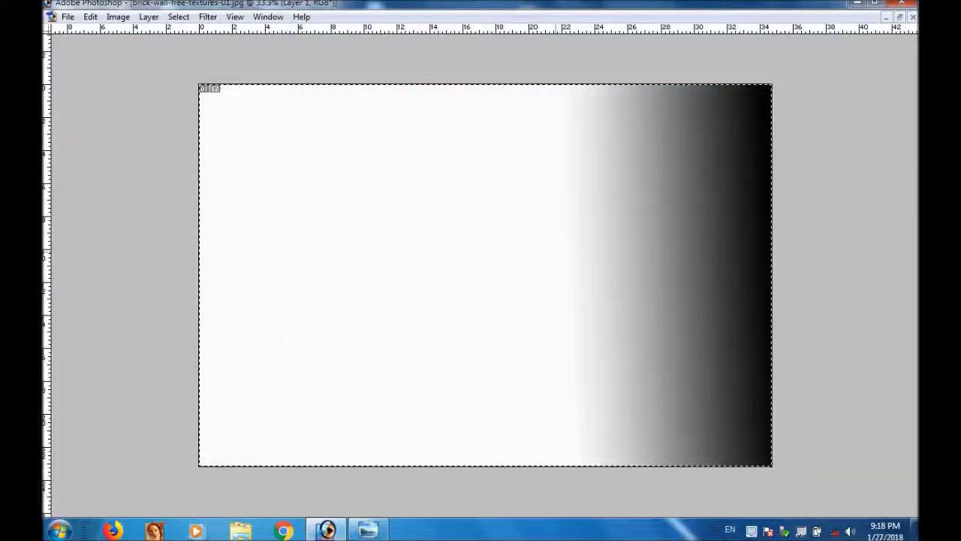
key(Tab)
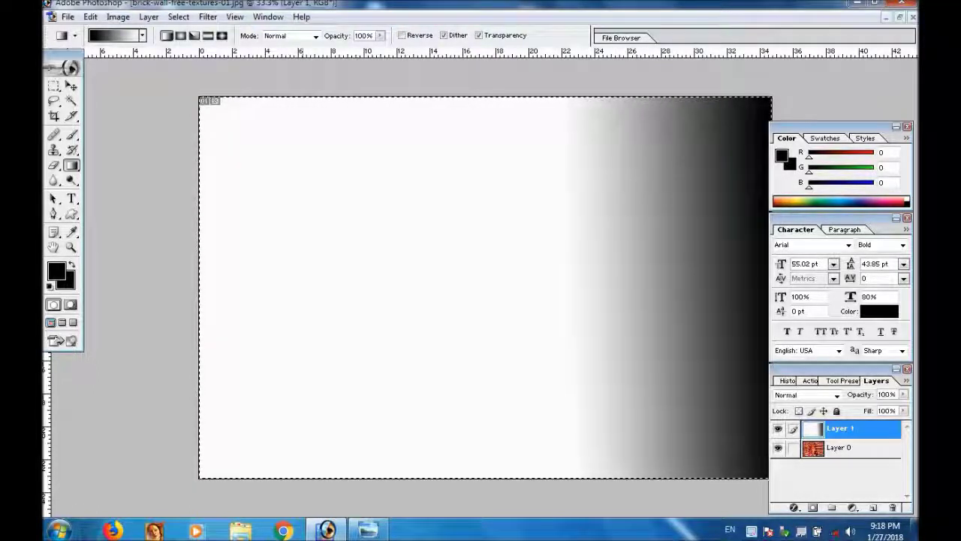
Deselect, try Color Dodge, then set Layer 1's blend mode to Color Burn
key(ctrl+d)
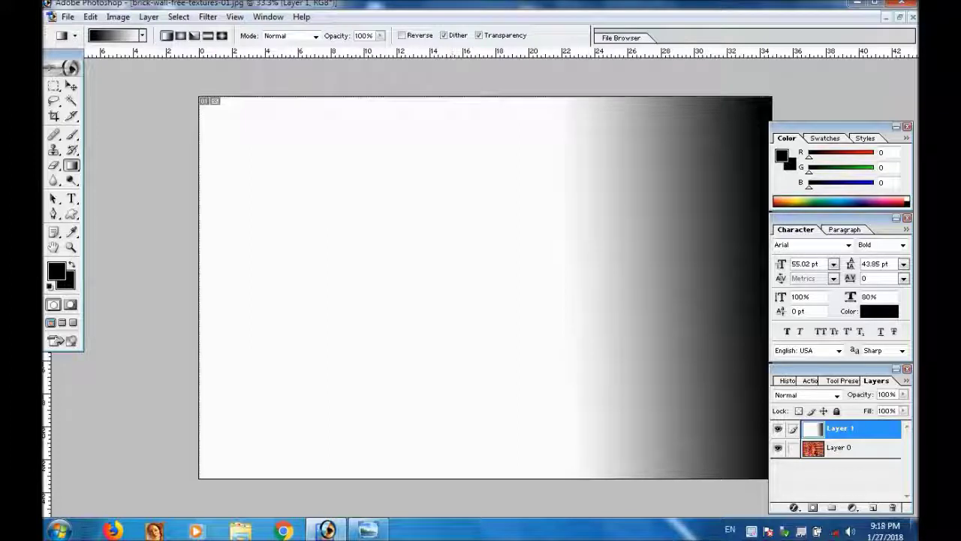
click(836, 395)
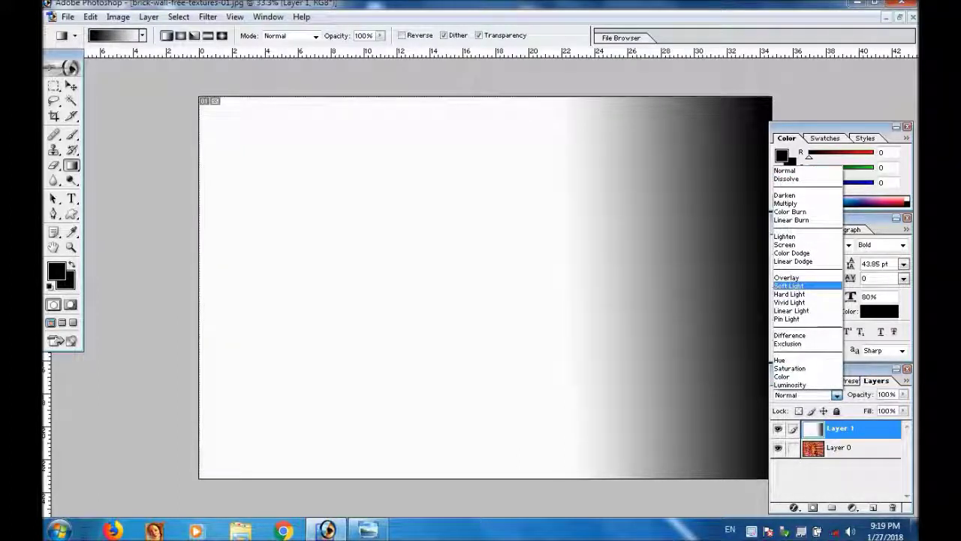
key(Escape)
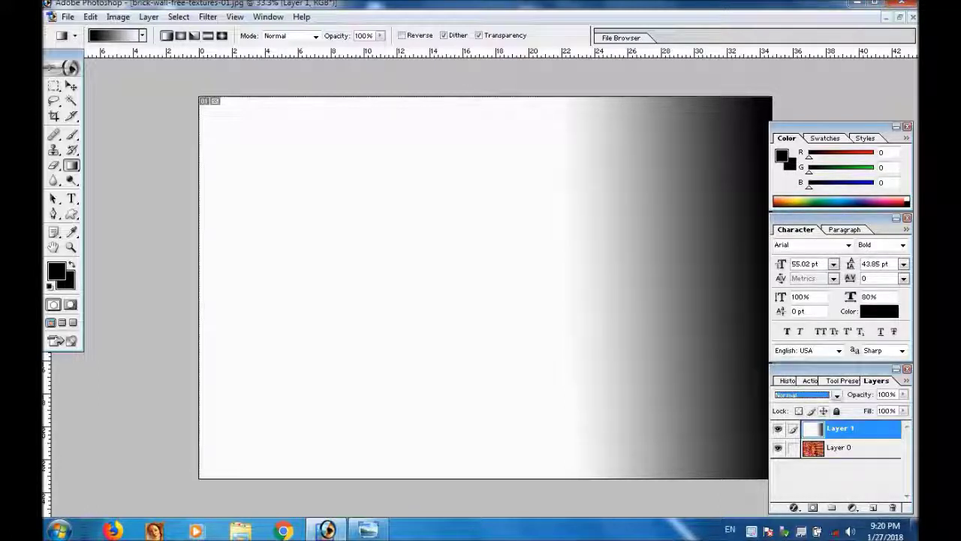
click(836, 395)
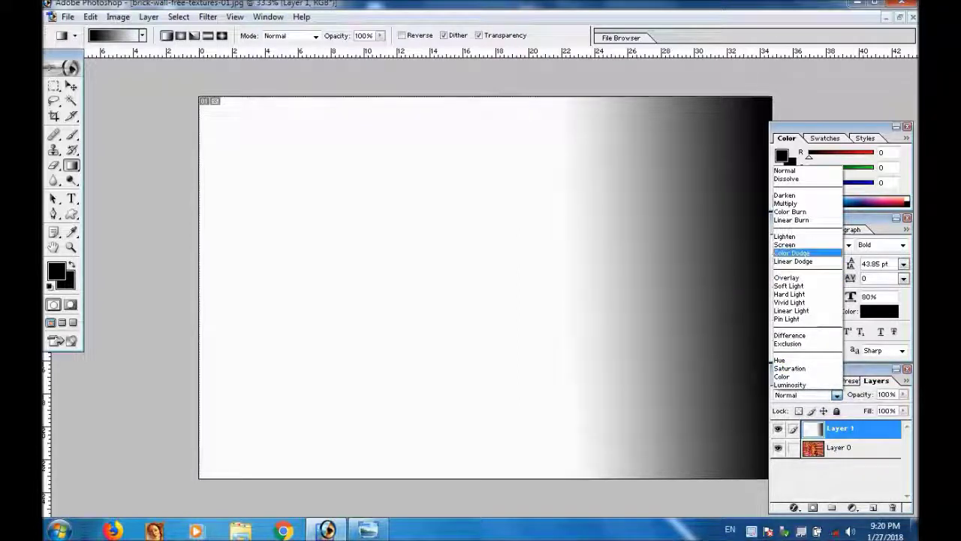
click(802, 253)
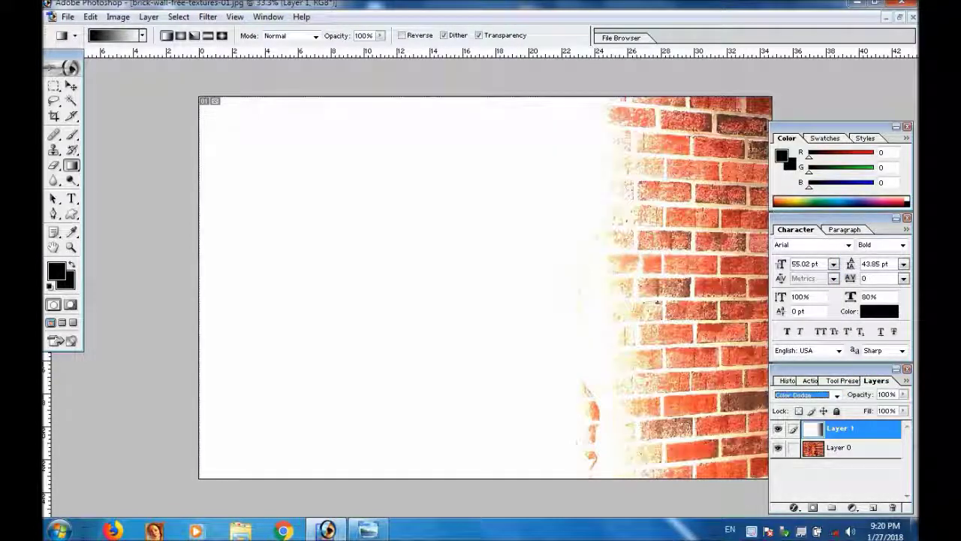
key(ctrl+z)
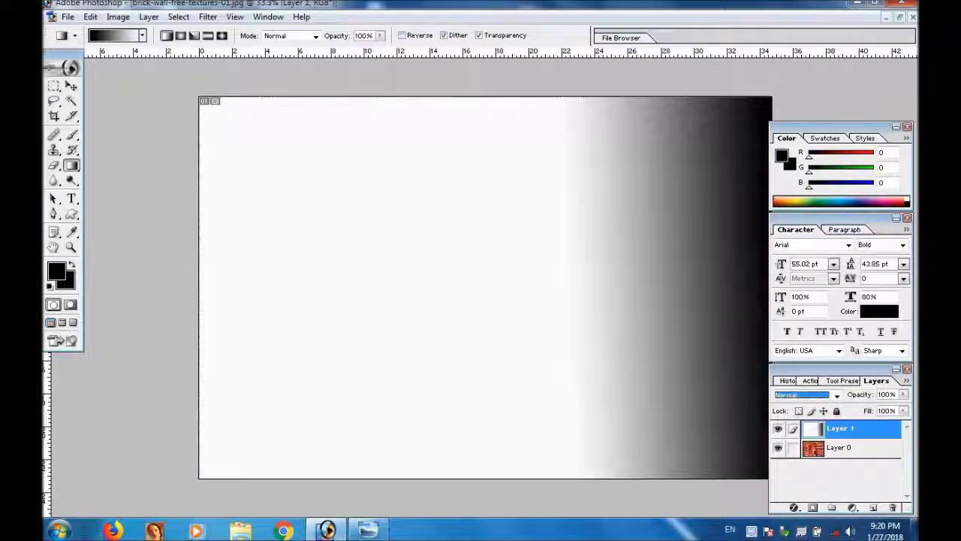
click(802, 394)
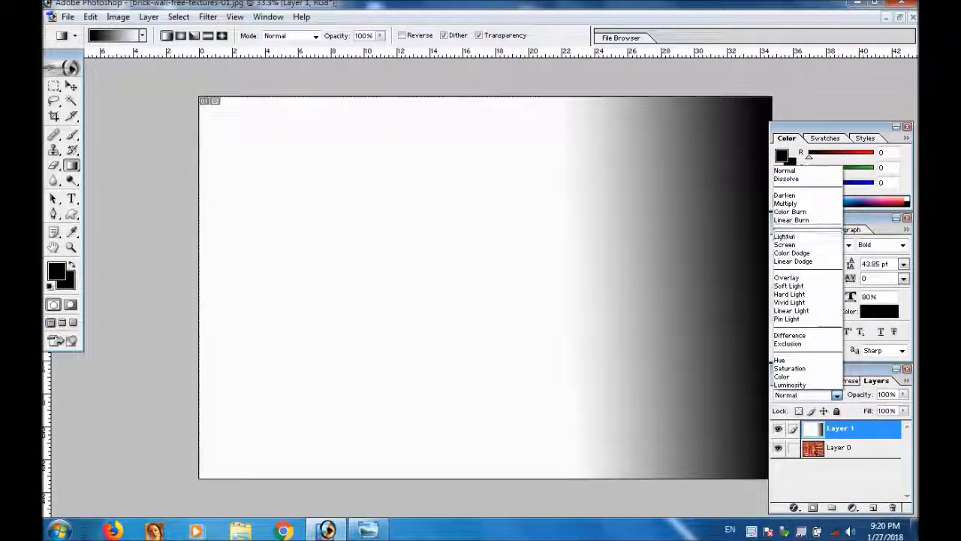
click(790, 212)
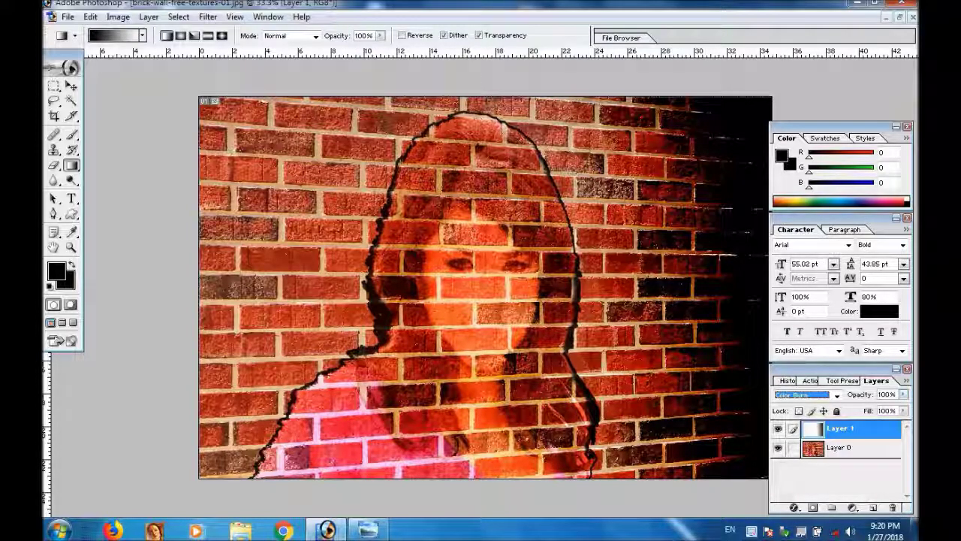
Set Layer 1's opacity to 48% with the Layers palette slider
click(903, 394)
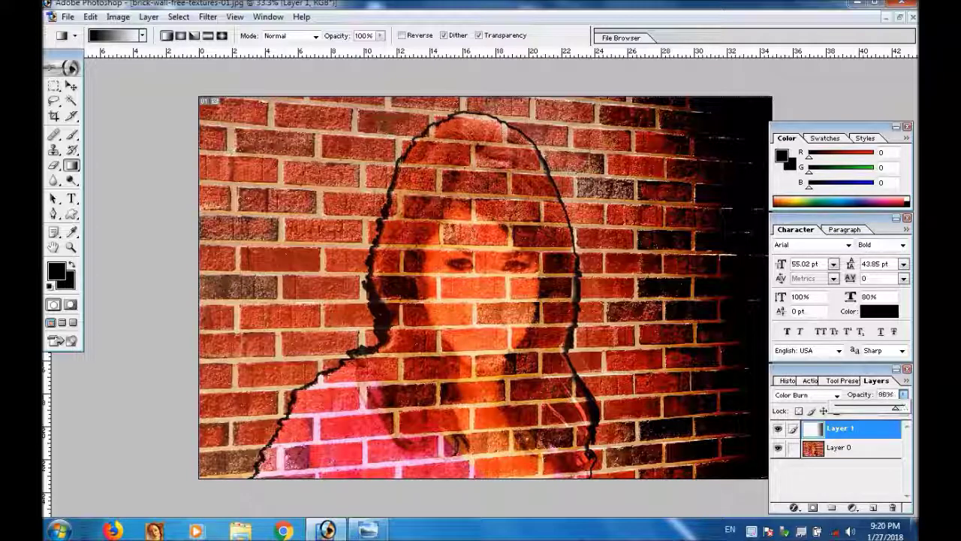
drag(903, 407, 857, 408)
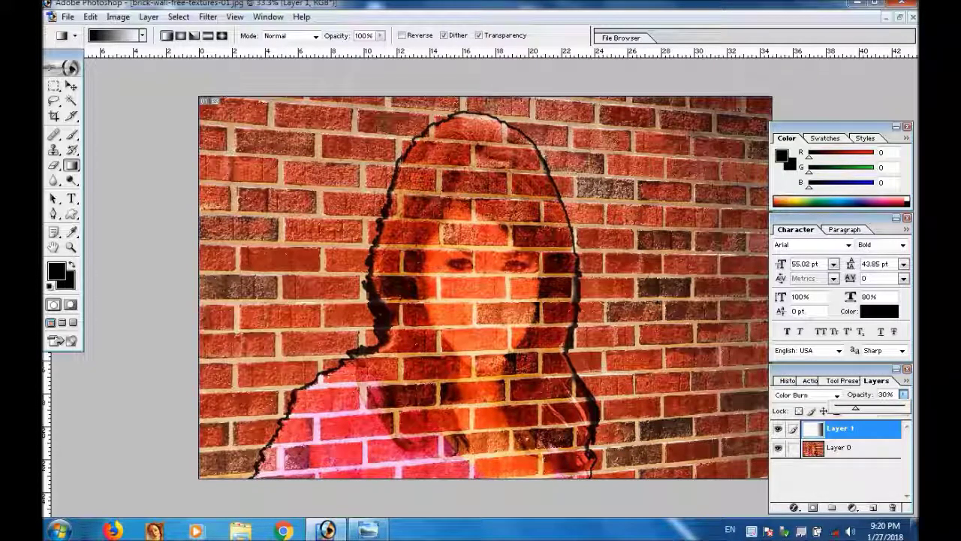
drag(855, 408, 866, 408)
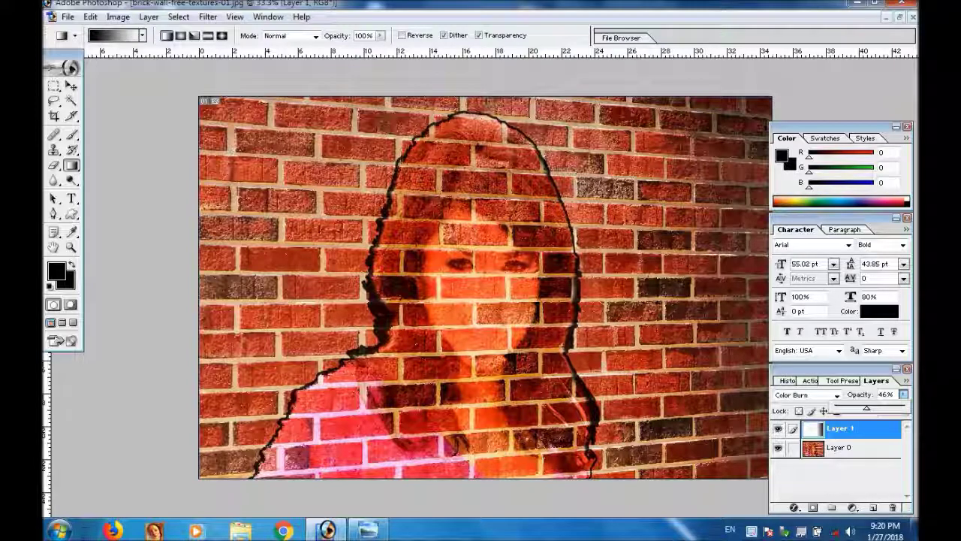
drag(866, 408, 868, 408)
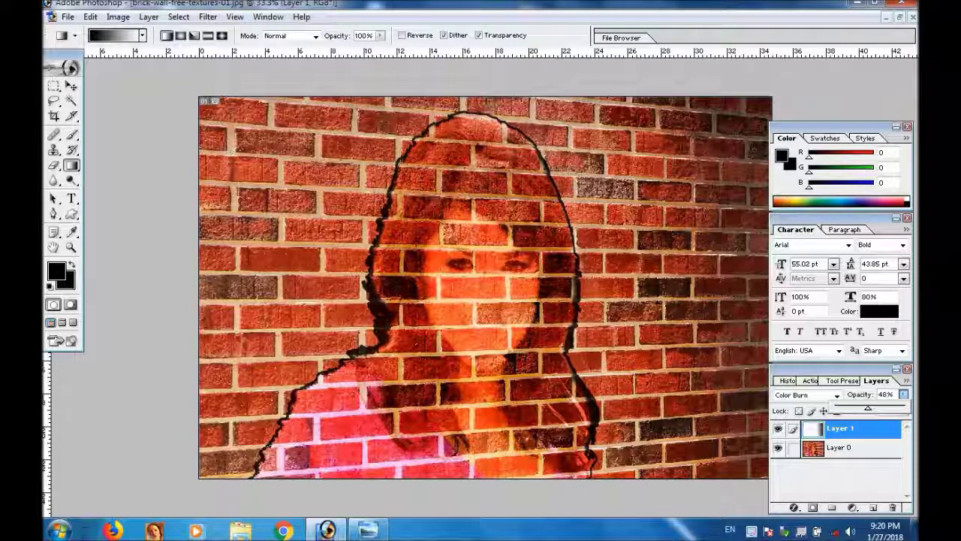
key(Return)
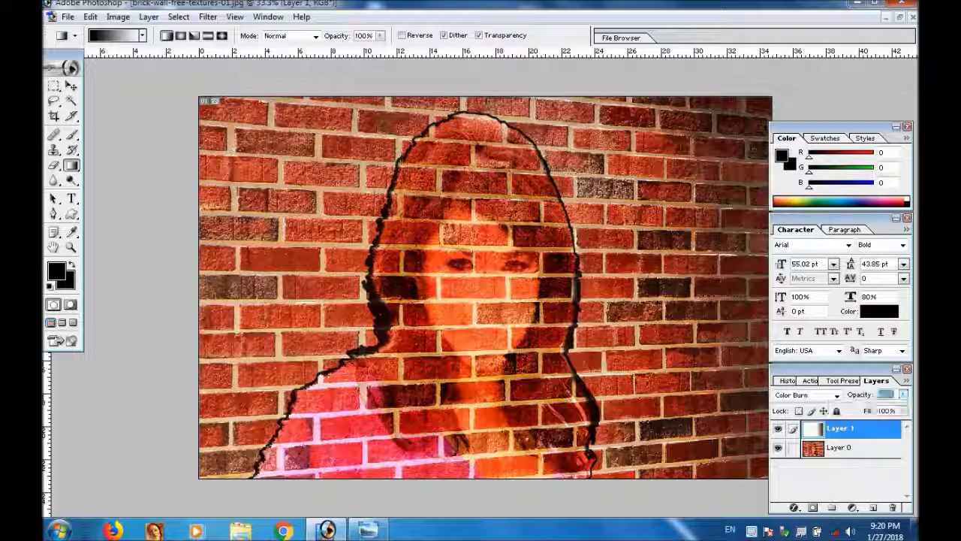
text(48)
click(886, 410)
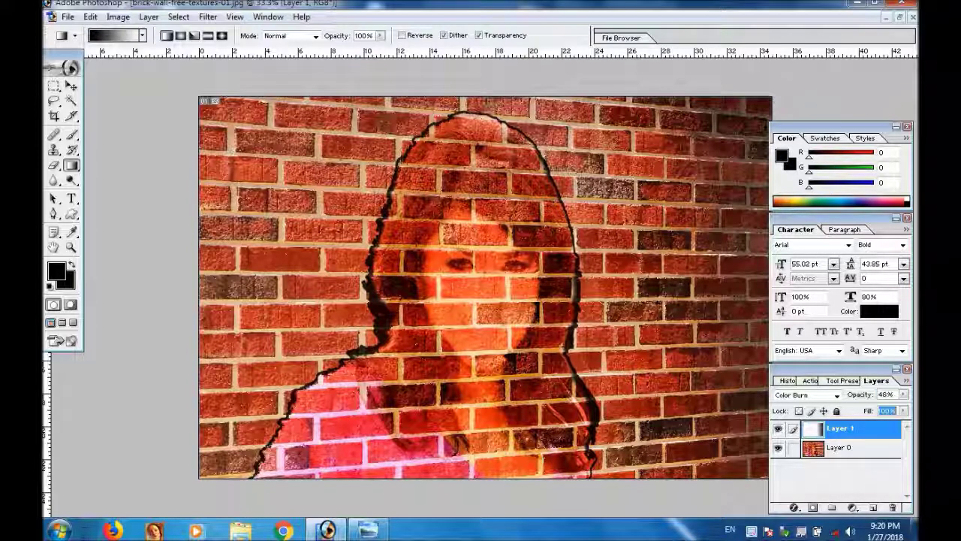